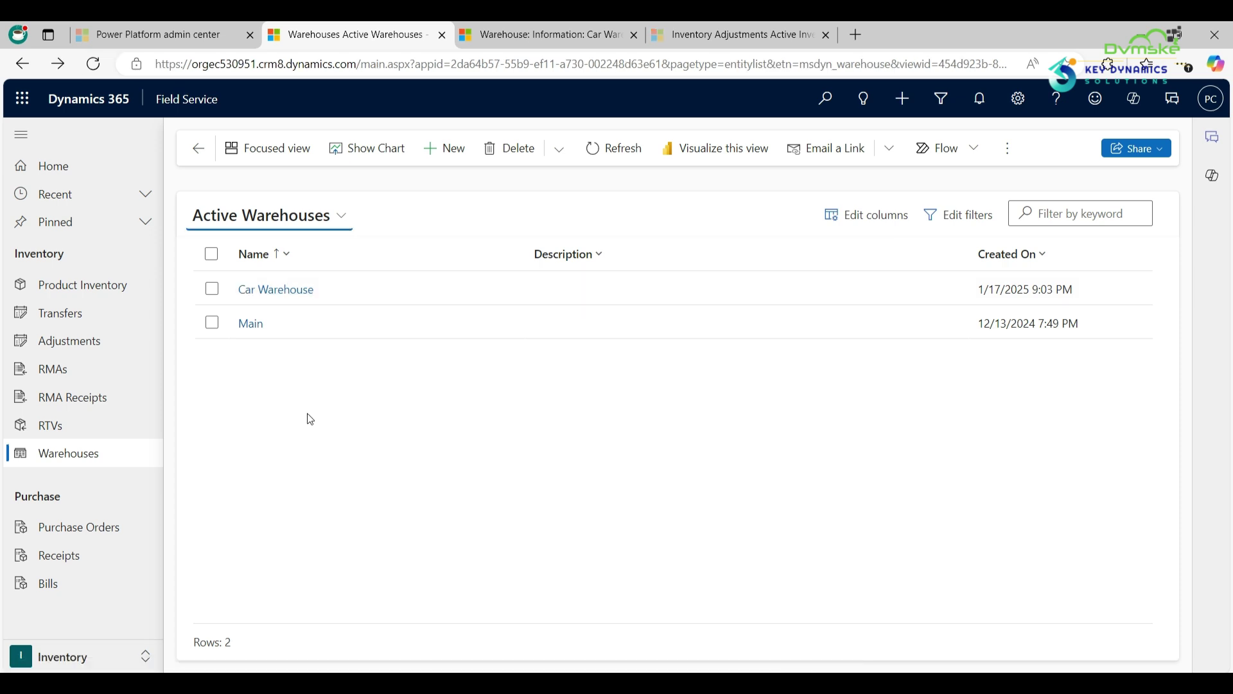
- Review Main's product inventory, then Car Warehouse's: Café A-100 Automatic 10, Café Duo 5, Heater 0
left_click(252, 324)
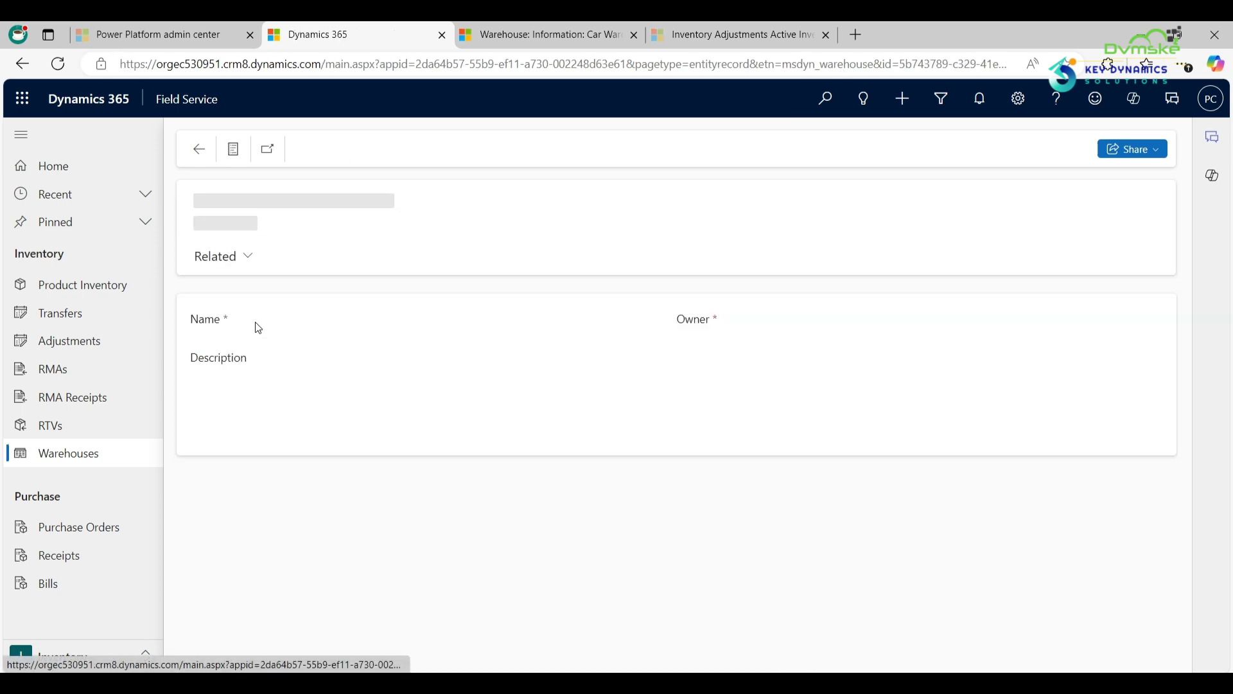
left_click(364, 259)
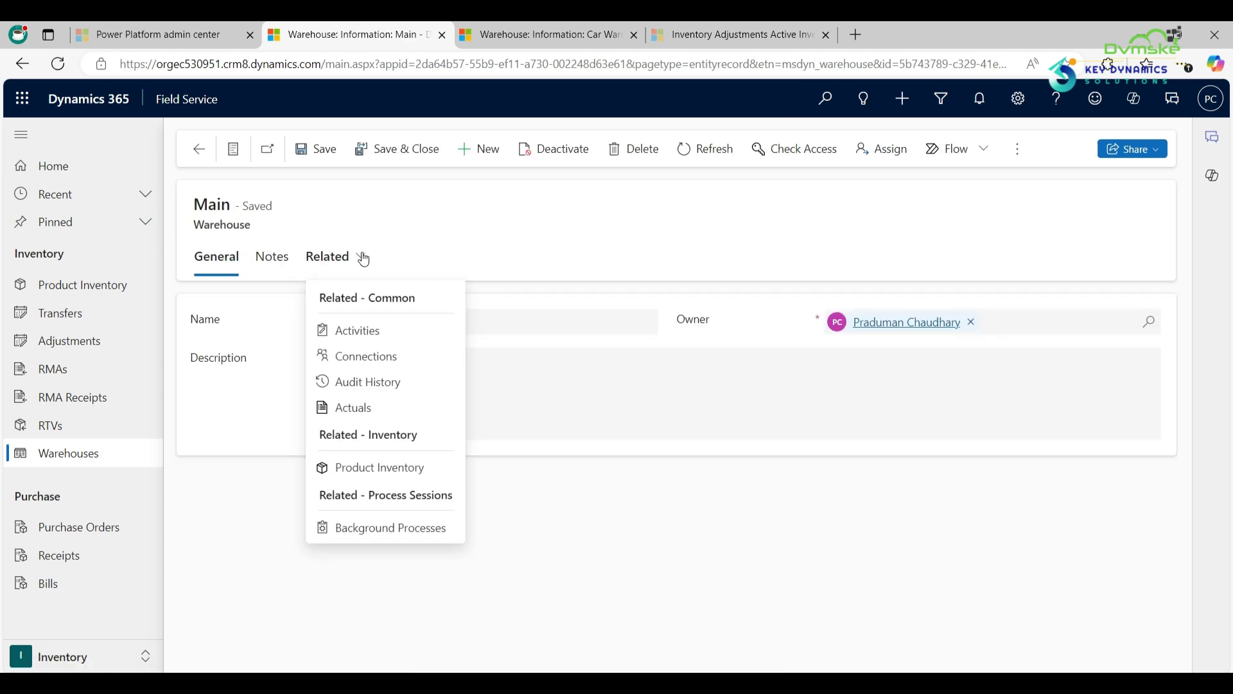
left_click(360, 473)
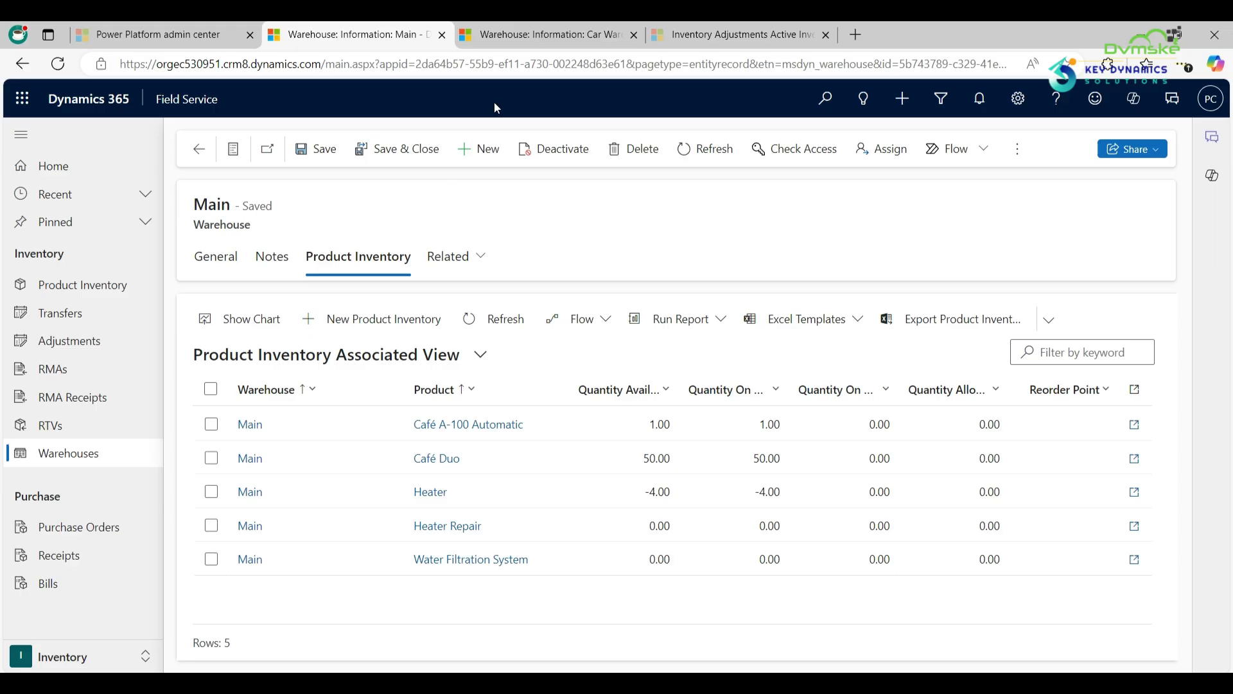
left_click(525, 41)
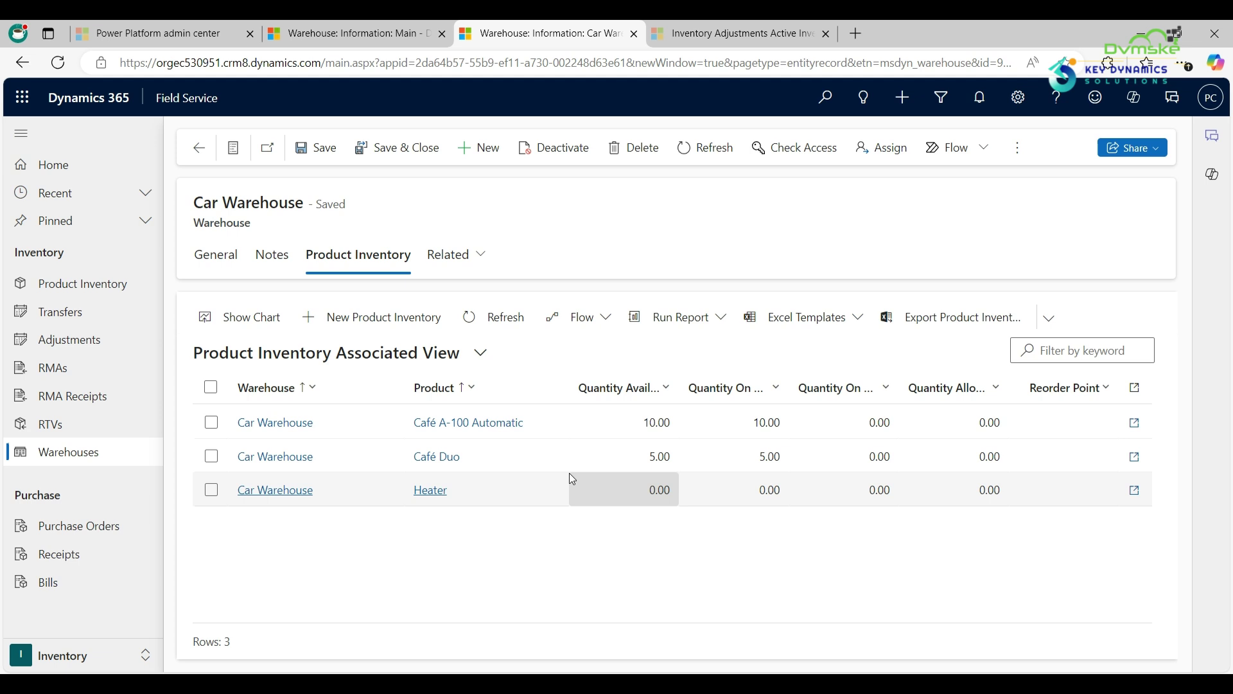
- Select the Café Duo rows in Main (50) and Car Warehouse (5), then open the empty Inventory Transfers list
key("ctrl+shift+Tab")
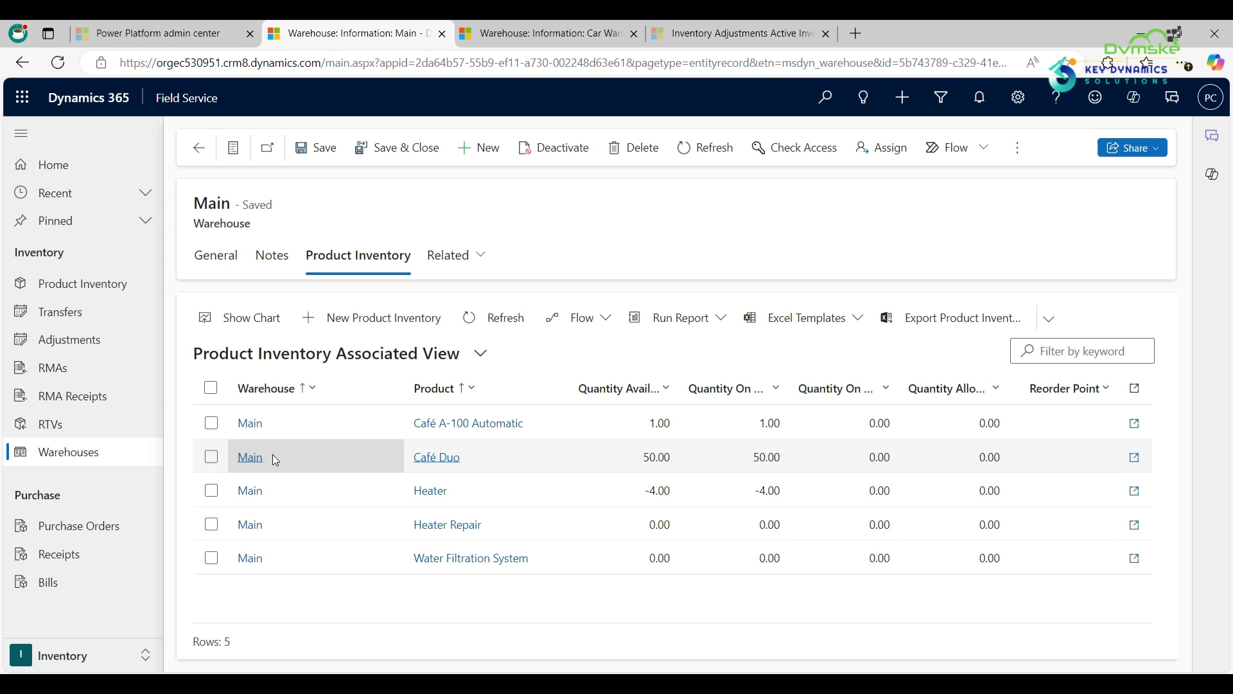
left_click(211, 457)
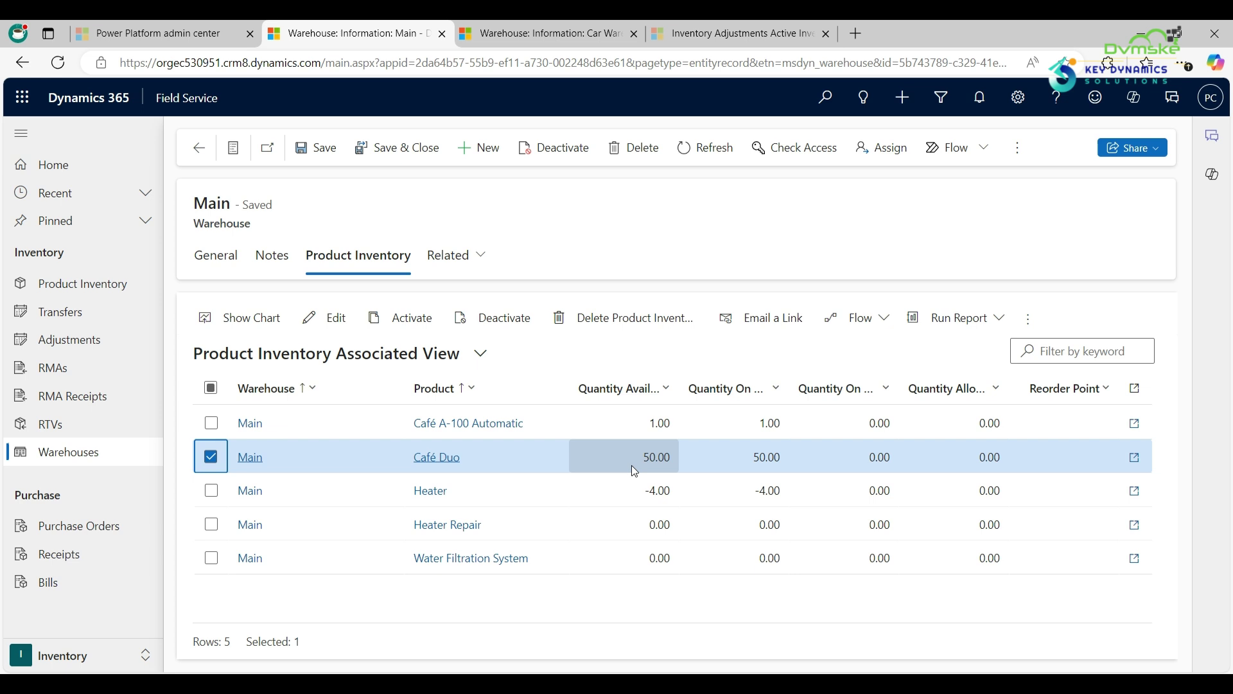
left_click(556, 29)
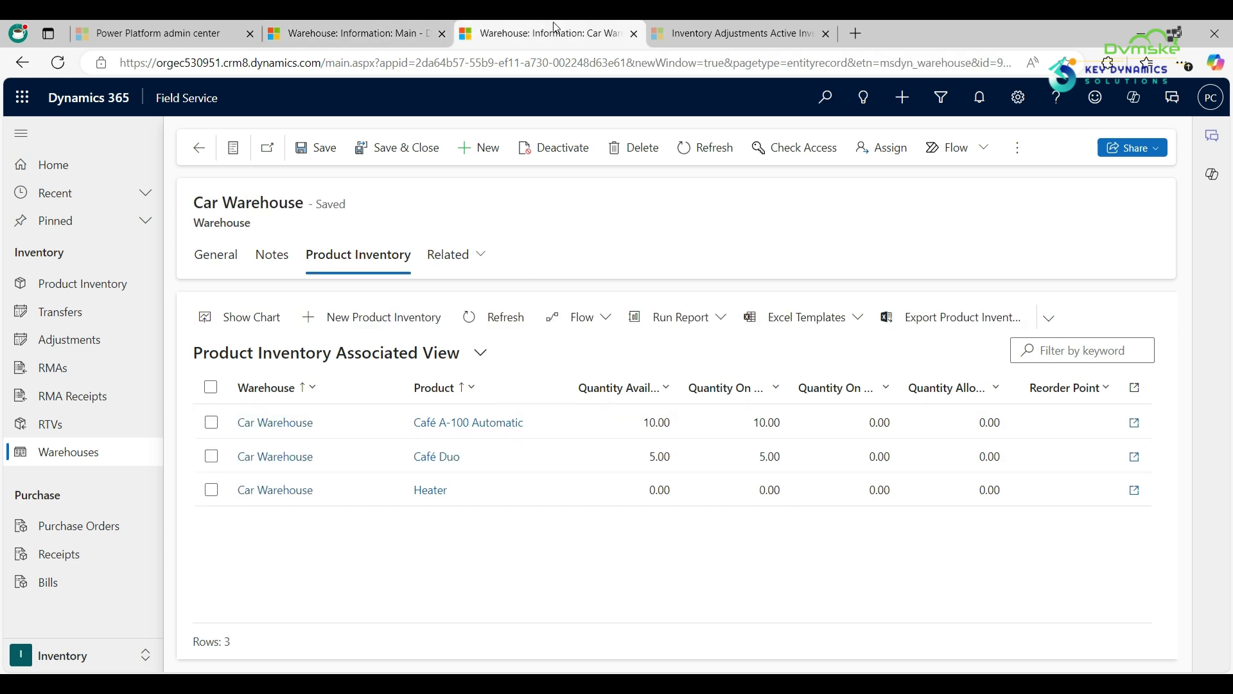
left_click(212, 457)
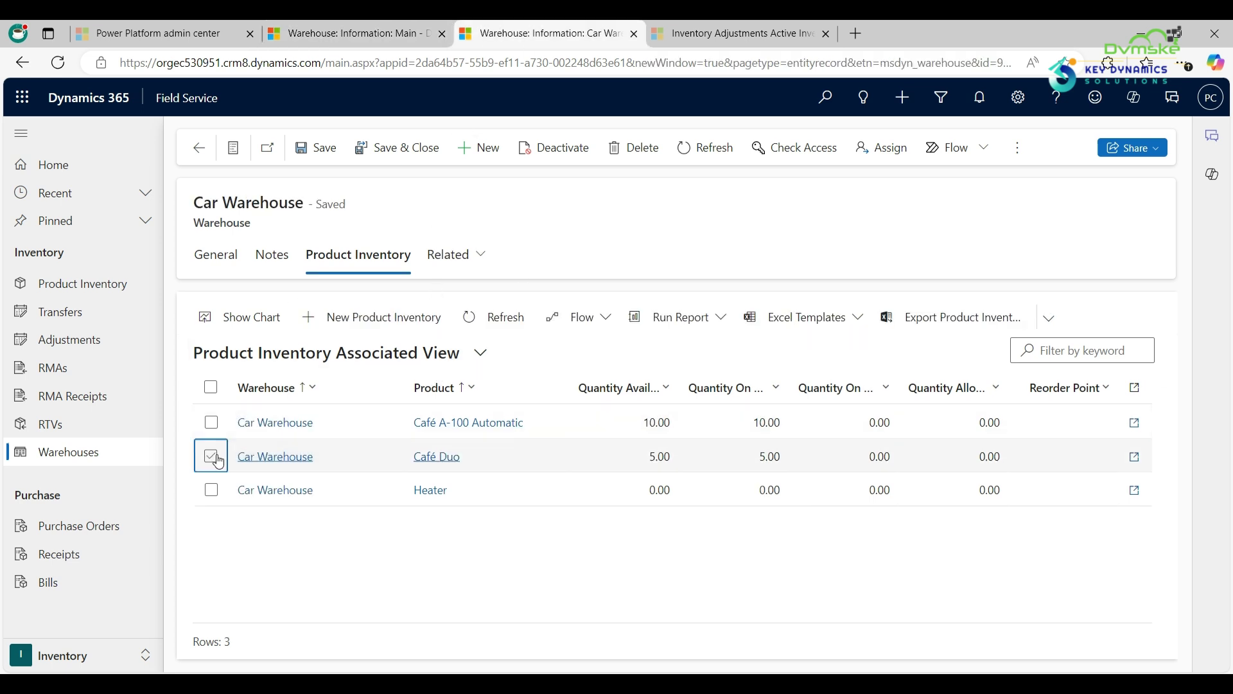
left_click(211, 457)
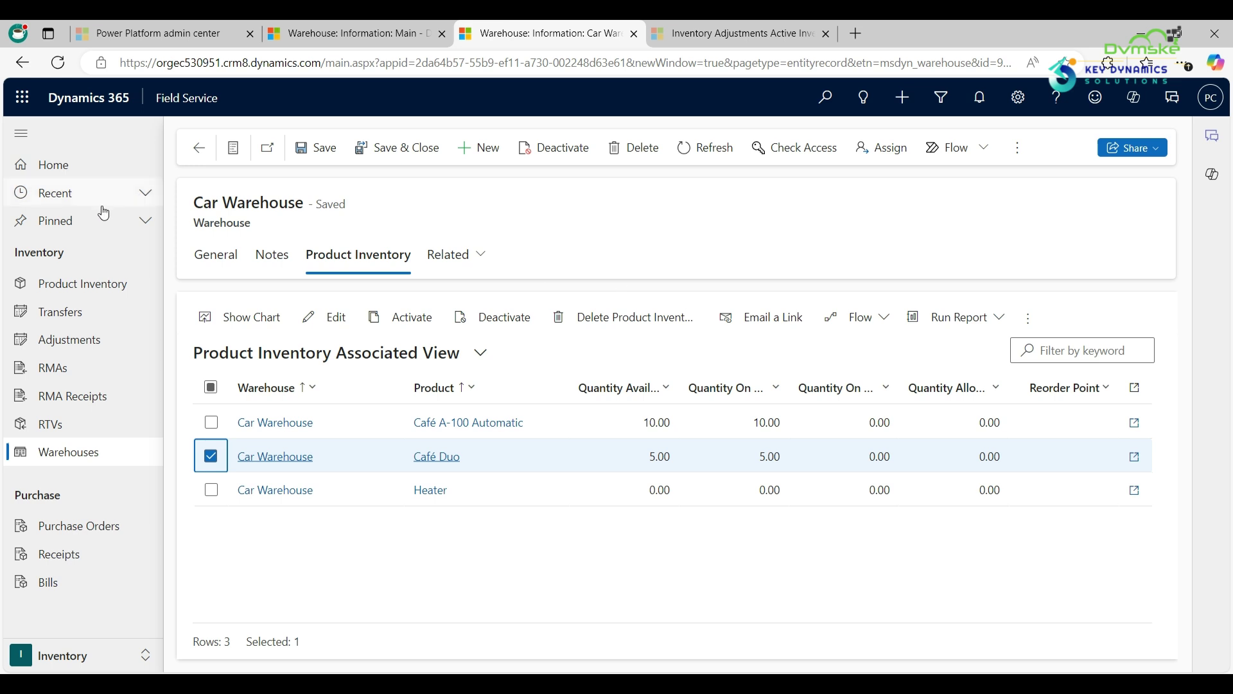
left_click(61, 311)
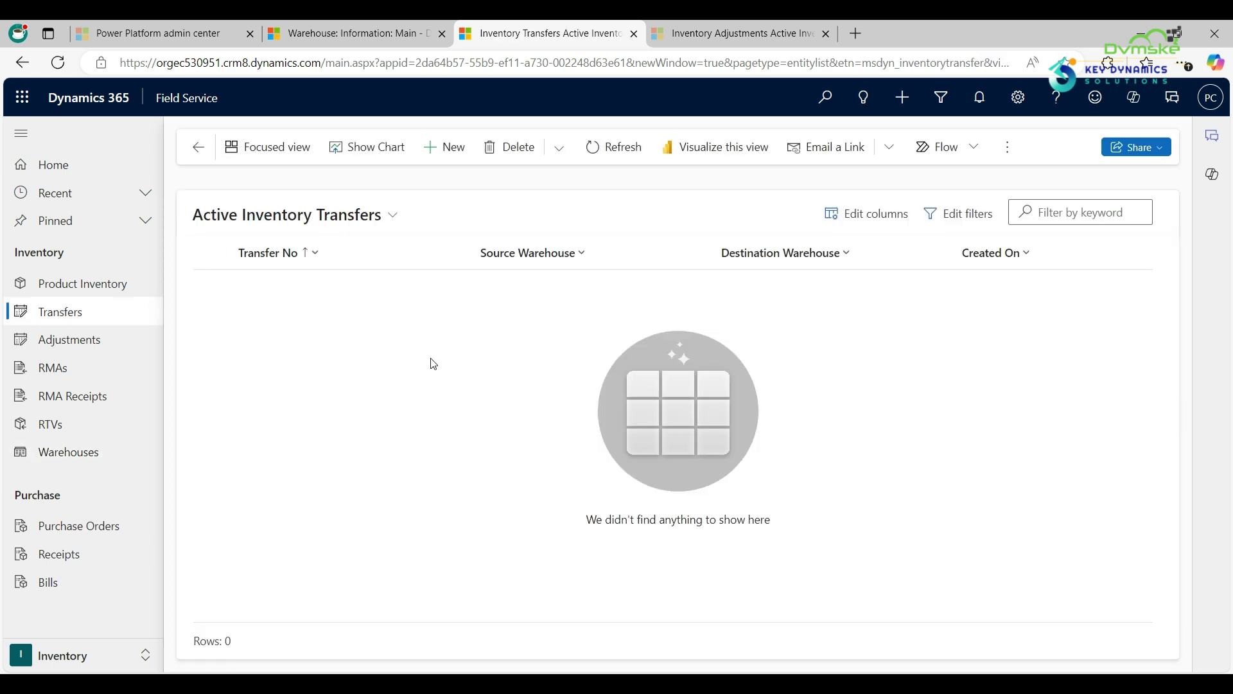
- Create inventory transfer 00001 with source Main and destination Car Warehouse, and save it
left_click(458, 154)
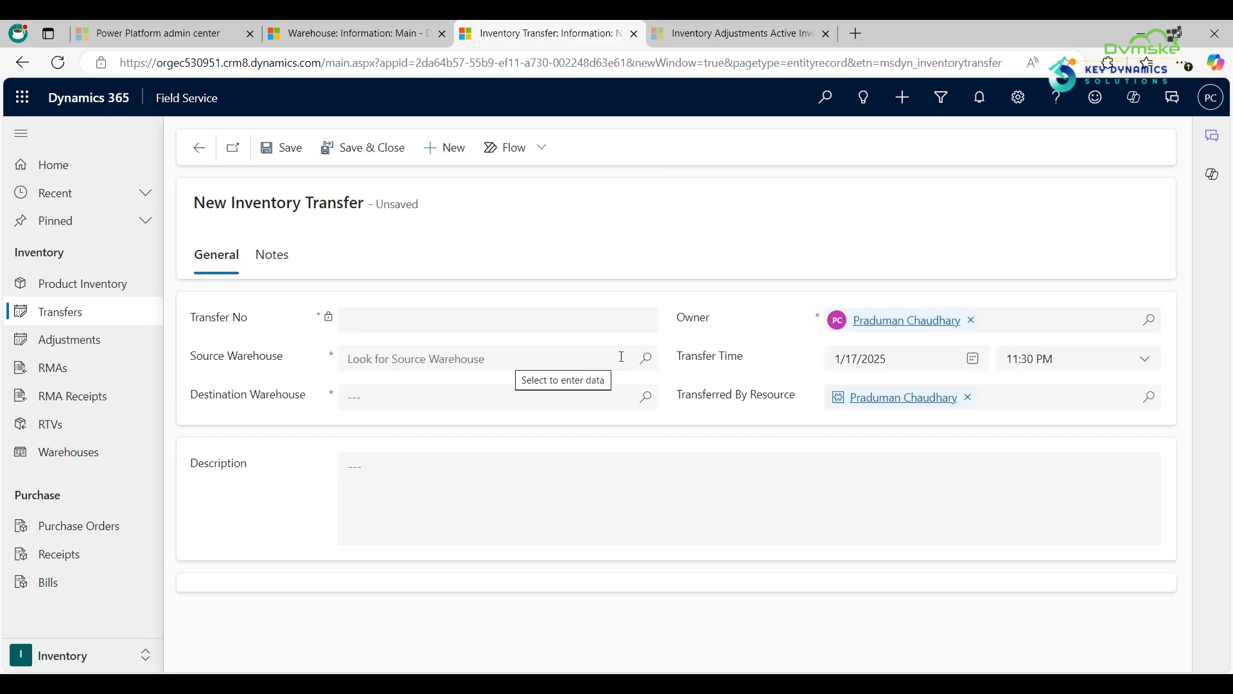
left_click(646, 361)
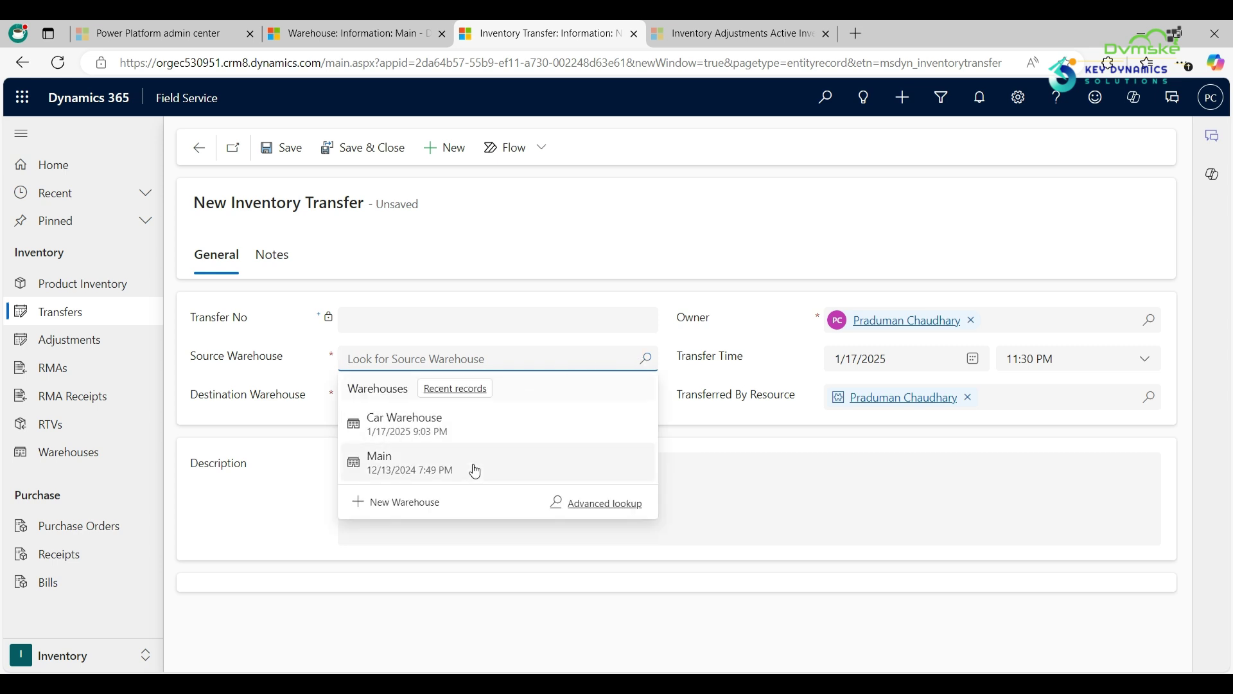
left_click(476, 471)
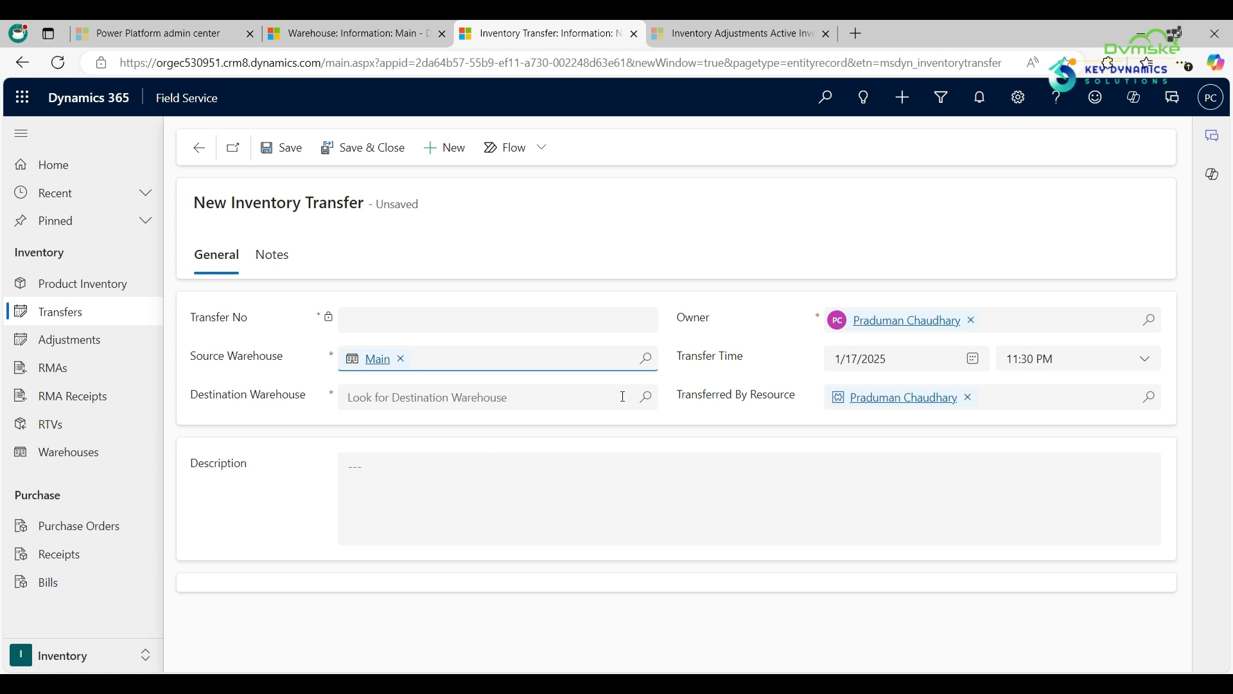
left_click(655, 403)
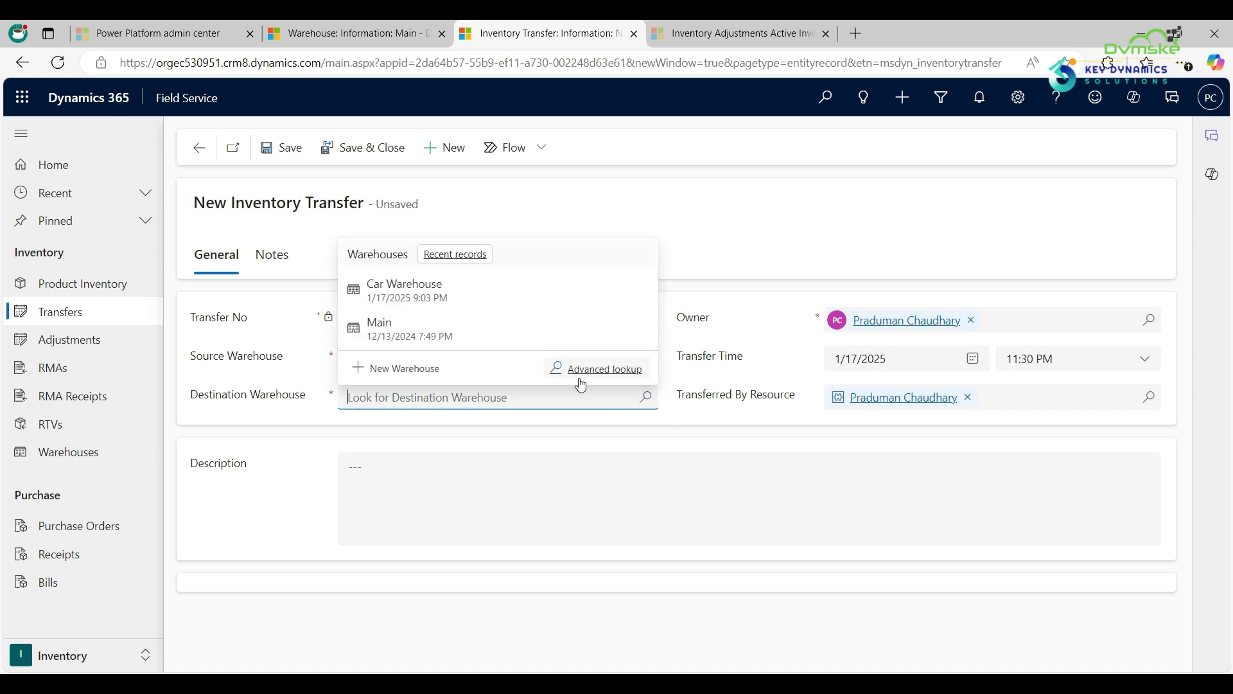
left_click(512, 292)
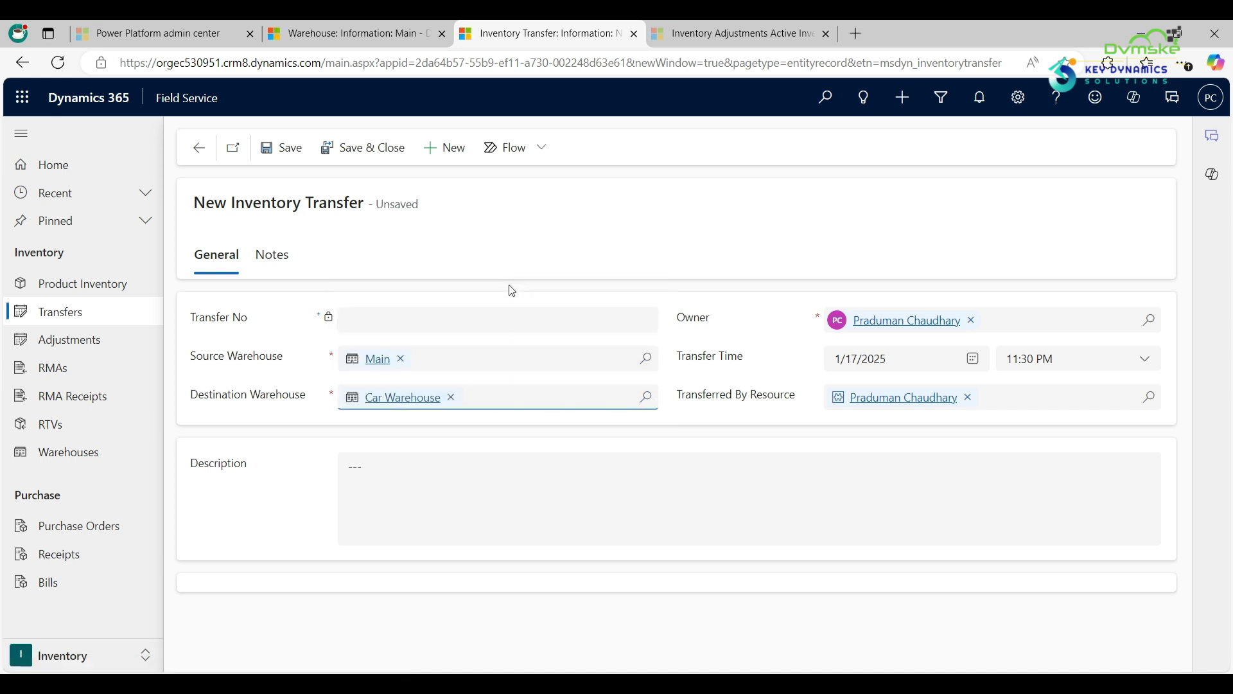
left_click(288, 147)
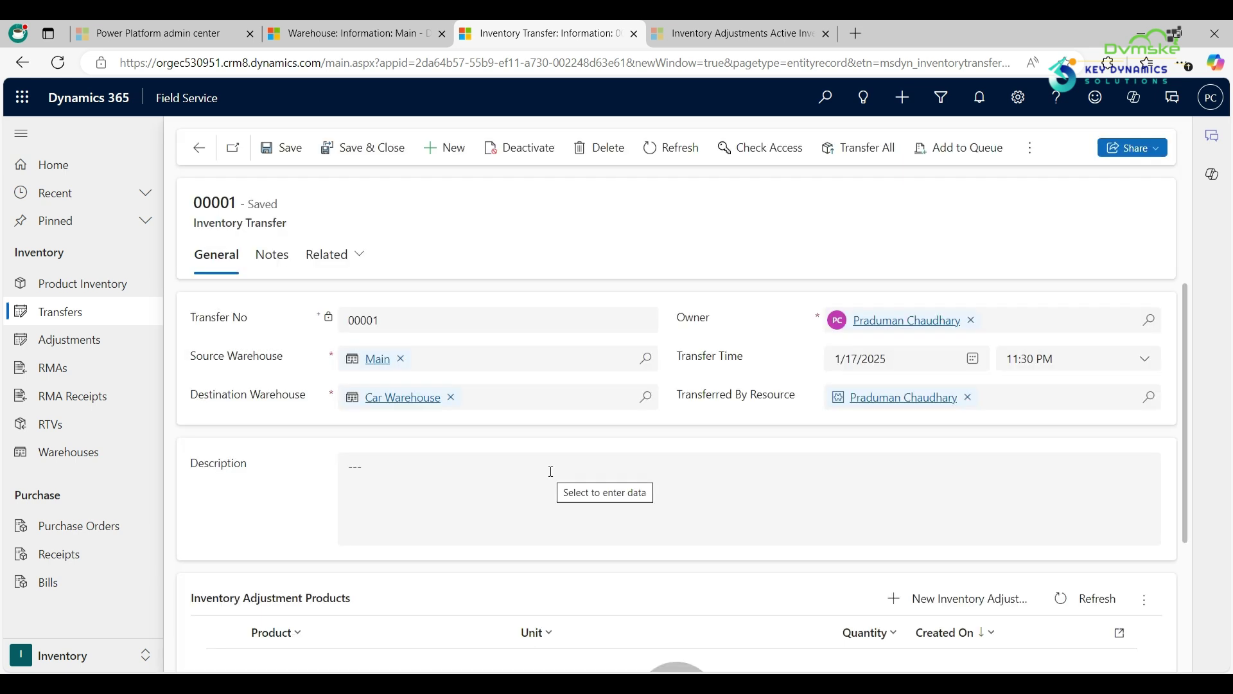
scroll(551, 471, "down", 2)
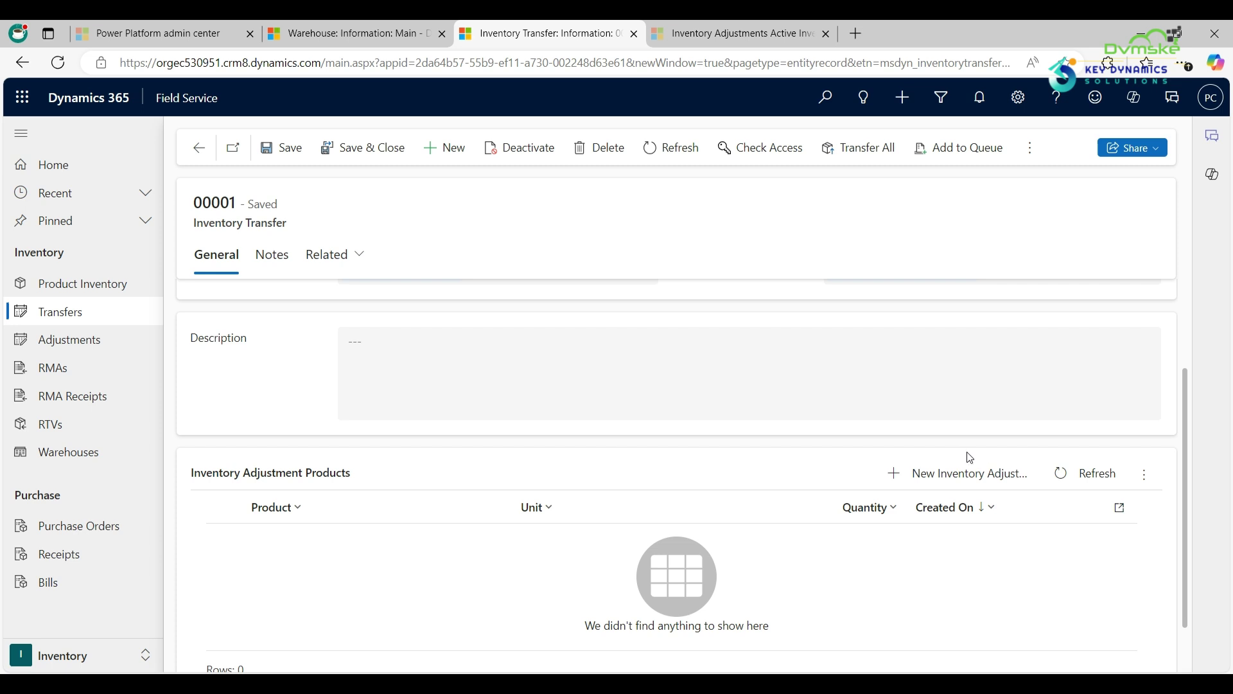
- Add a Café Duo line with quantity 2 to transfer 00001 and save it
left_click(952, 475)
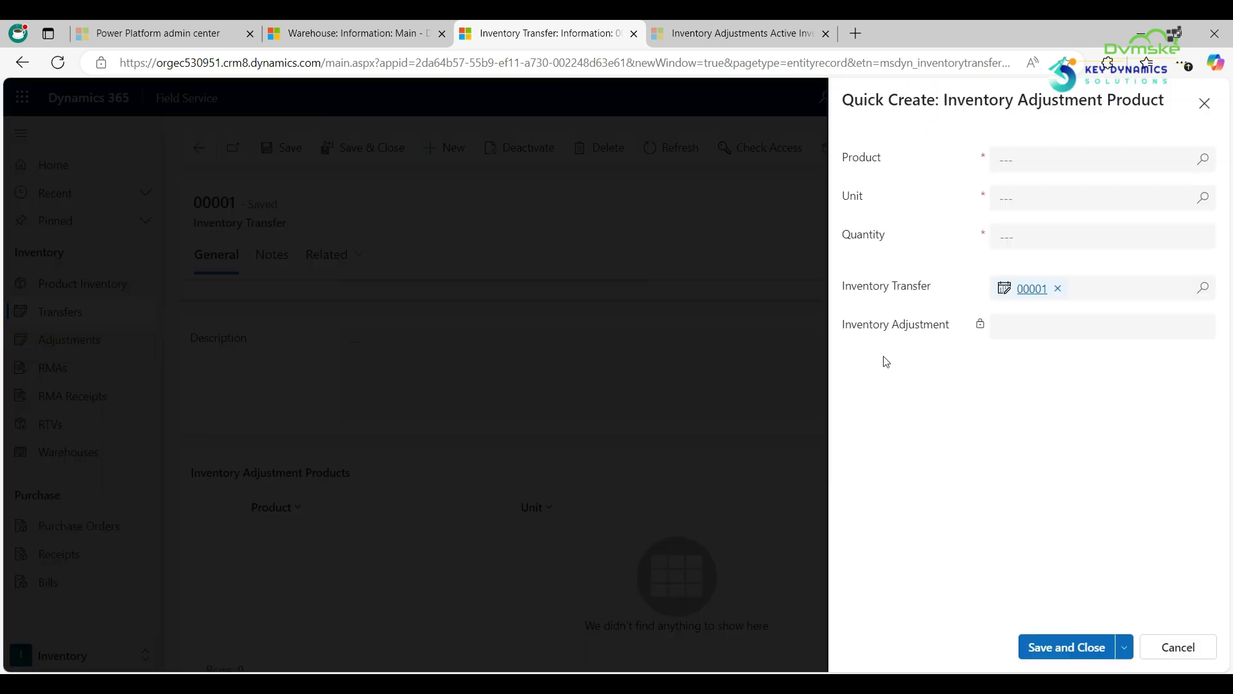
left_click(1205, 162)
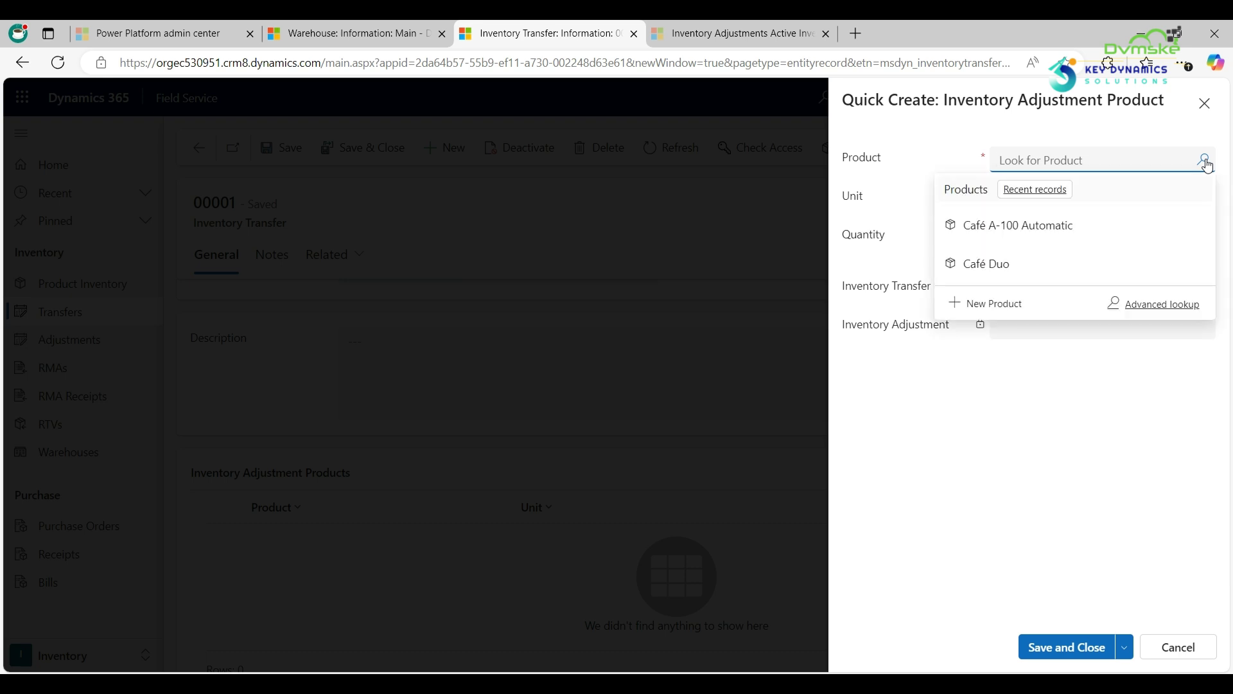
left_click(1028, 273)
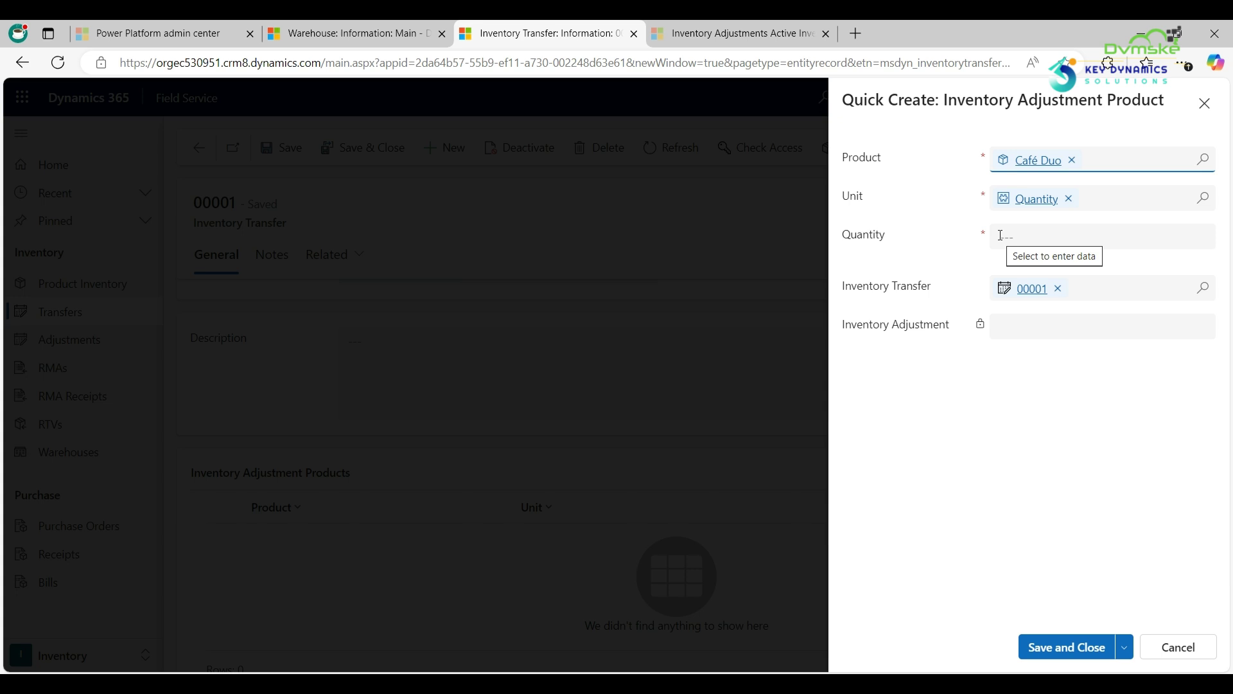
left_click(1057, 229)
type("2")
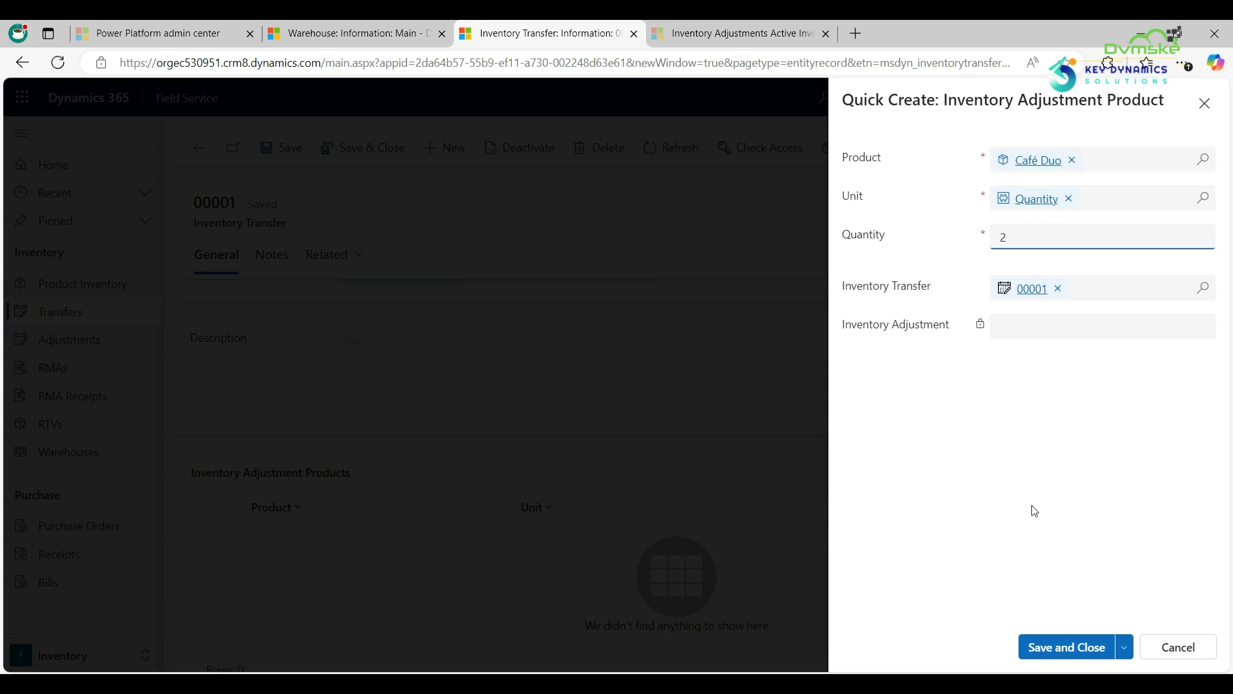
left_click(1064, 645)
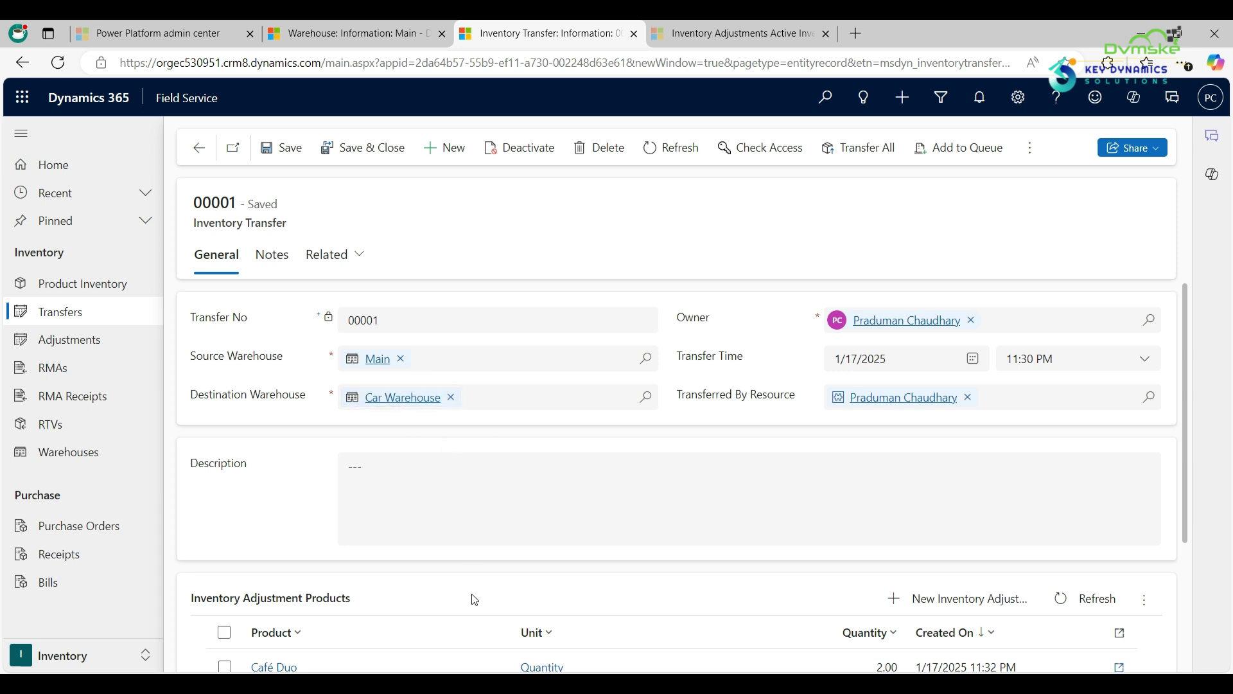
- Check the Main warehouse's product inventory after the transfer
scroll(469, 597, "down", 1)
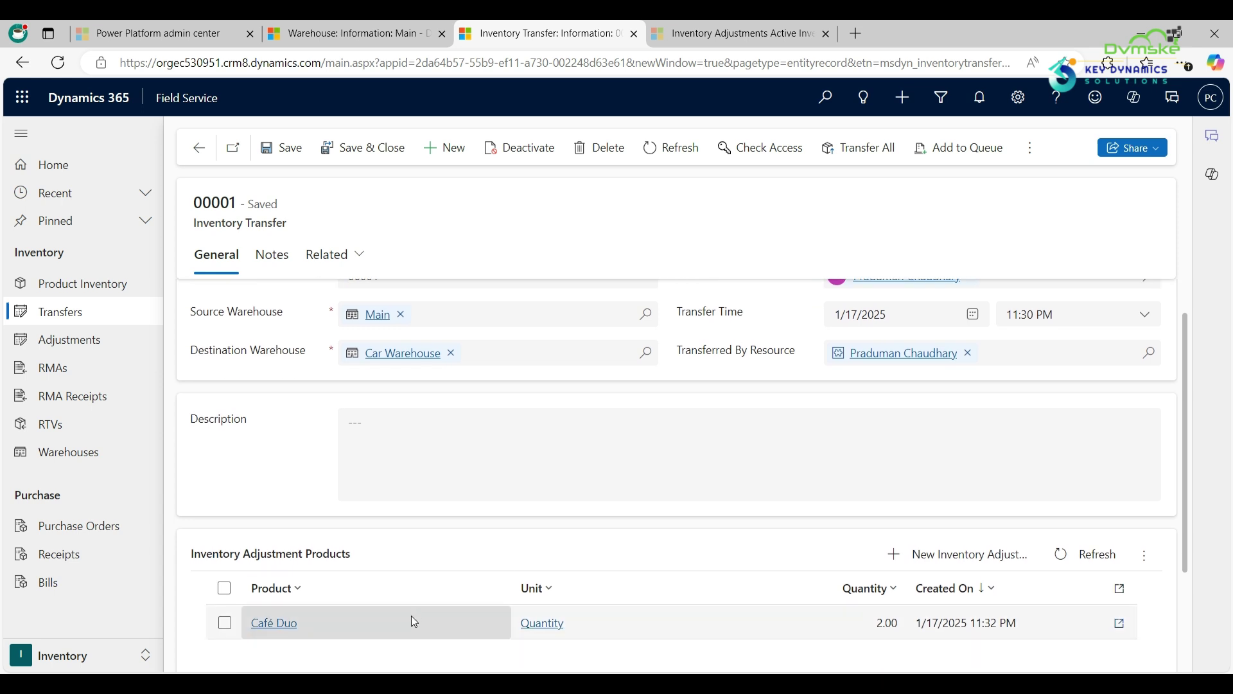
scroll(415, 622, "down", 1)
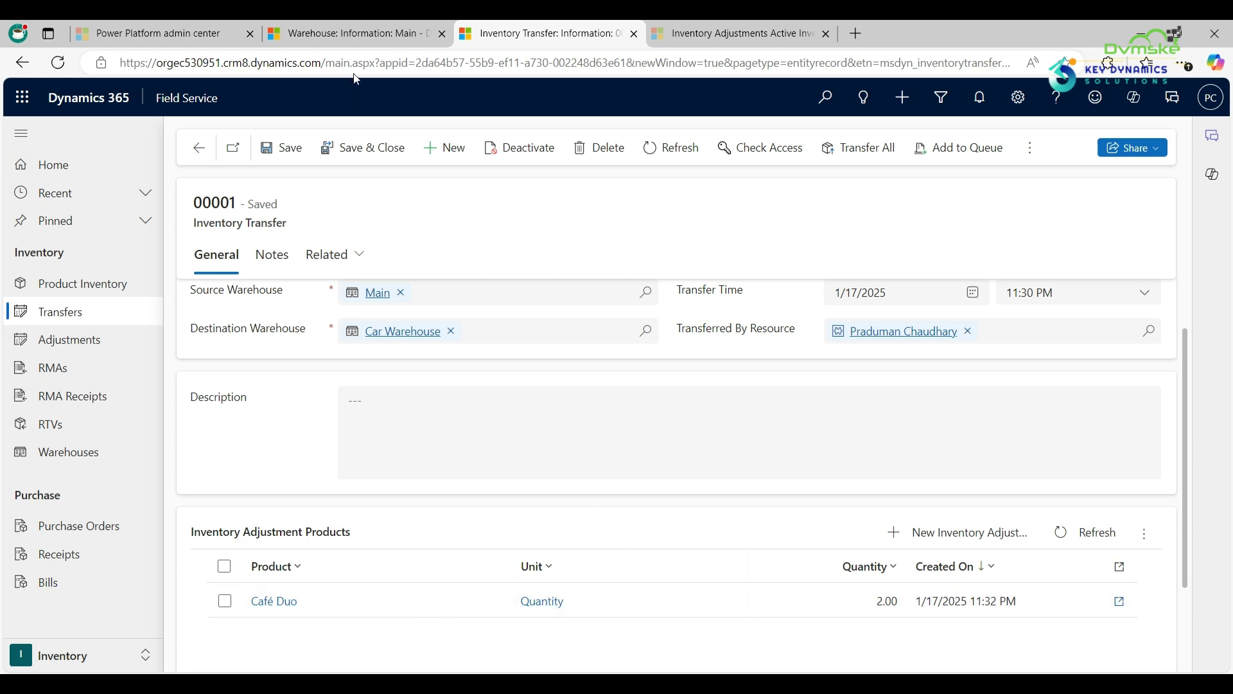
left_click(355, 33)
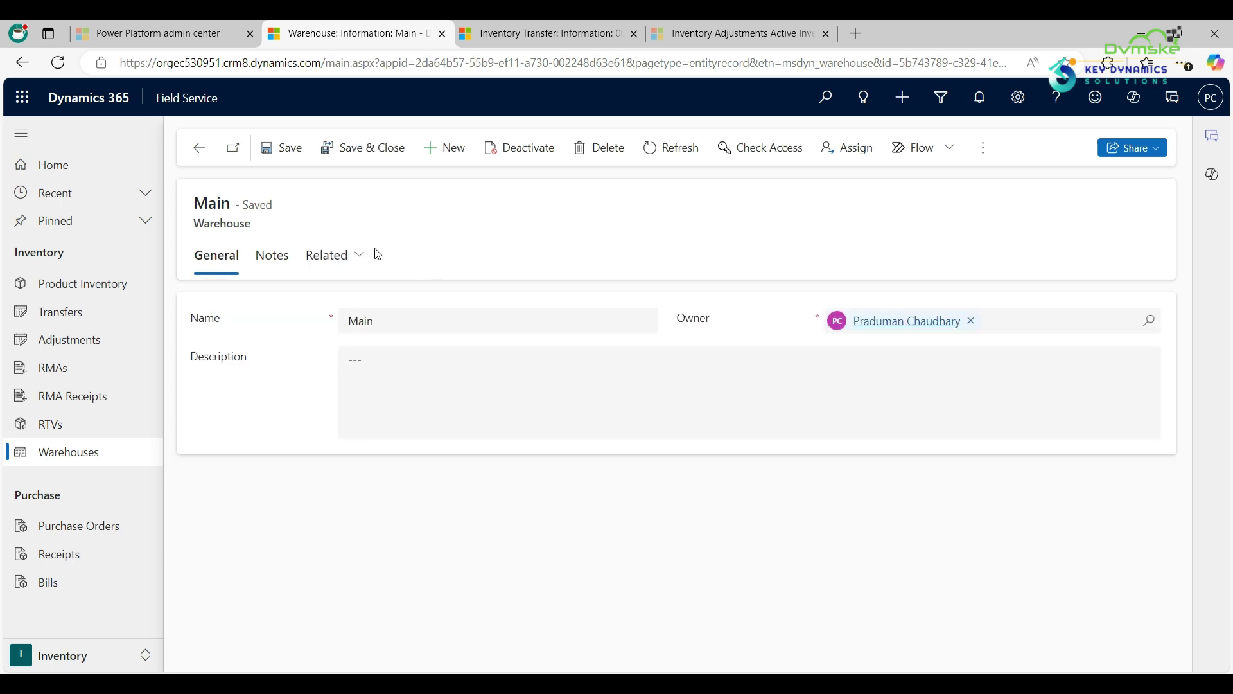
left_click(358, 256)
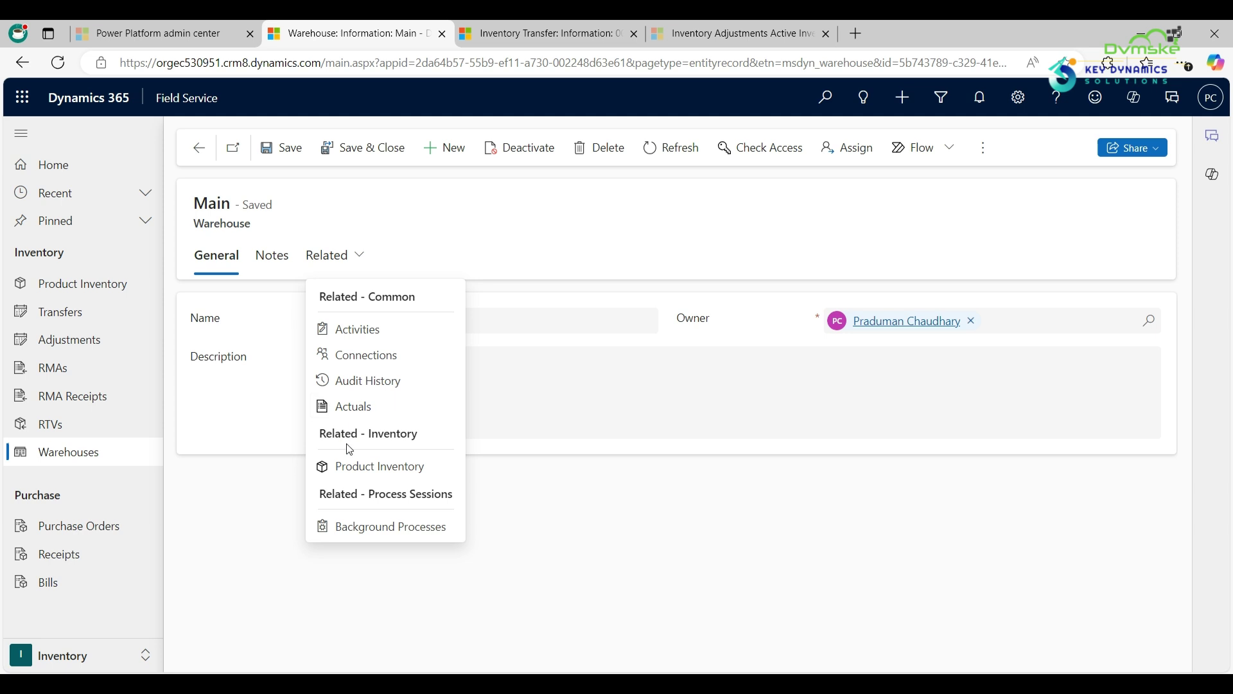
left_click(354, 467)
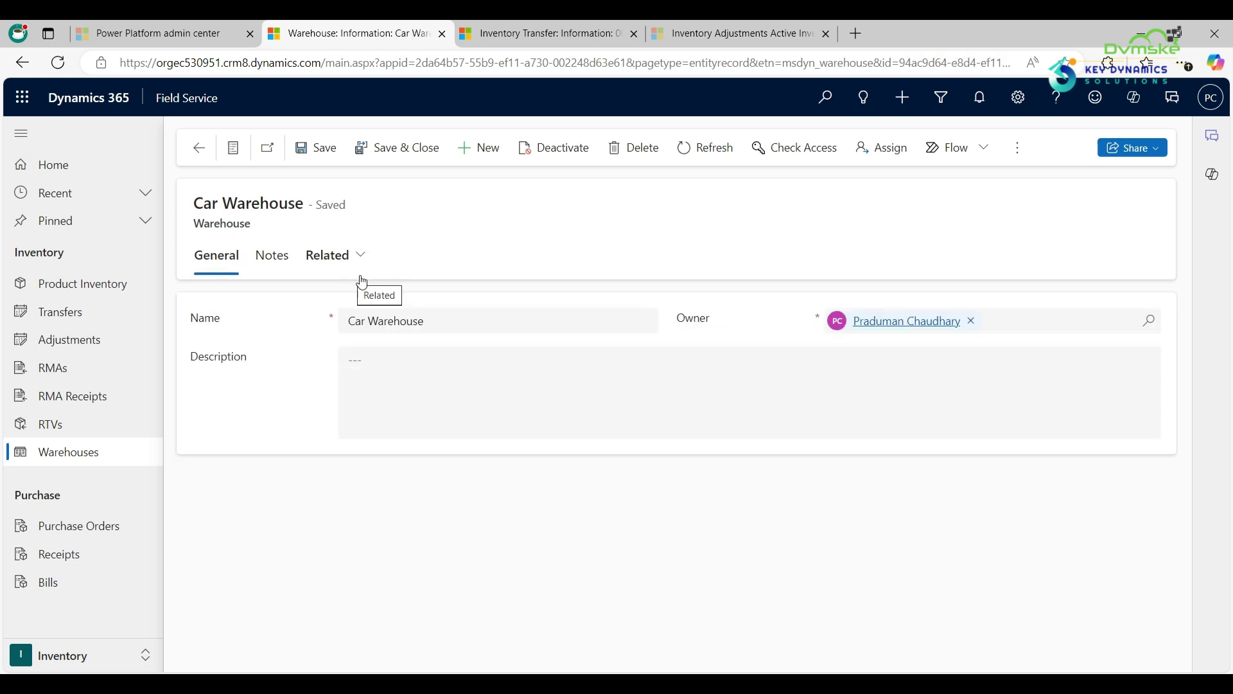
- Confirm Car Warehouse now holds 7 Café Duo, then go to the Inventory Adjustments list
left_click(362, 257)
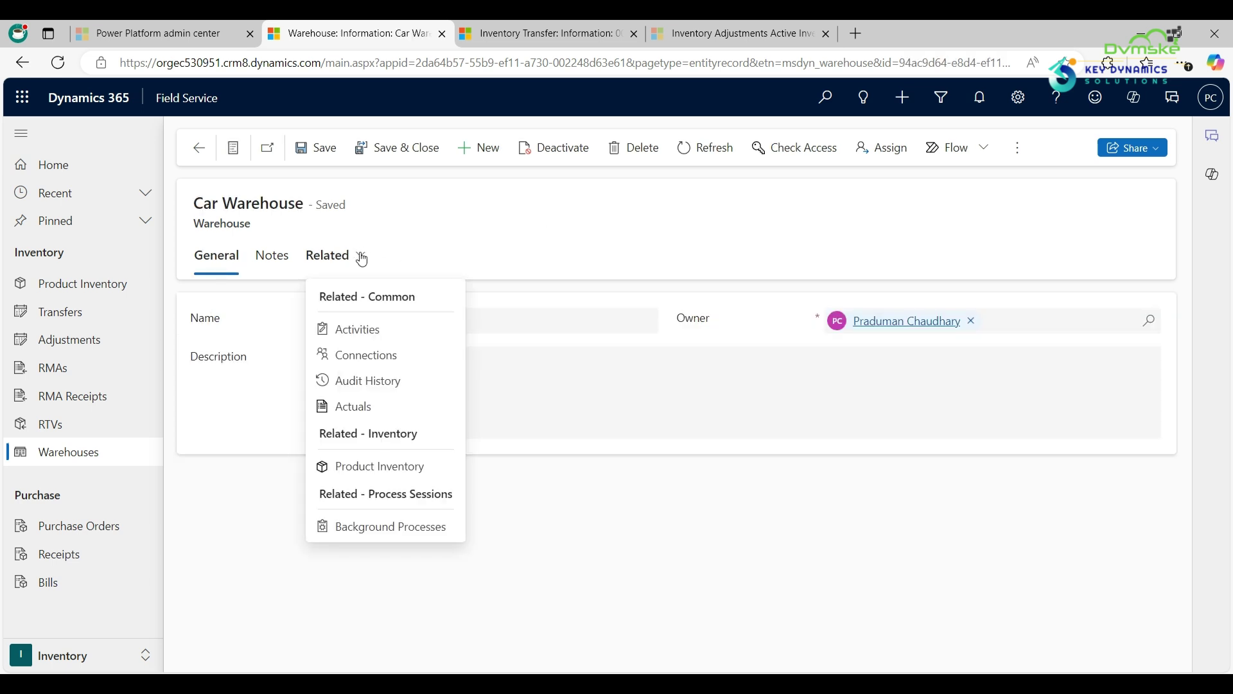
left_click(381, 467)
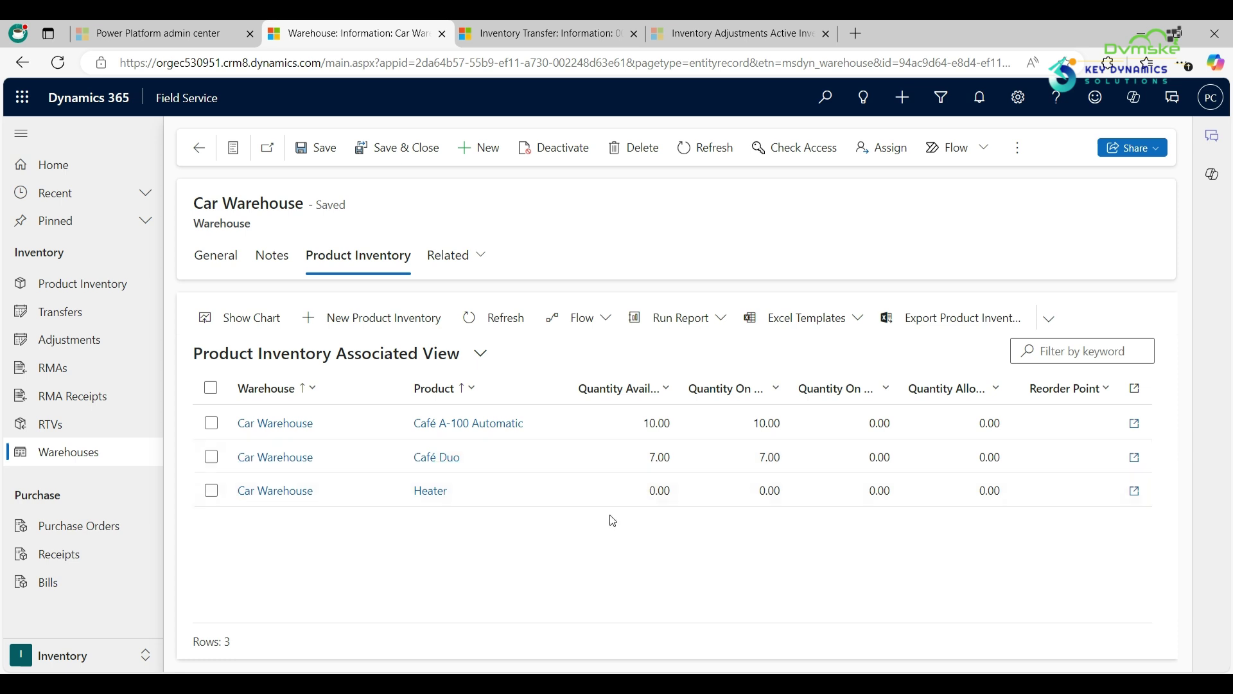
left_click(743, 35)
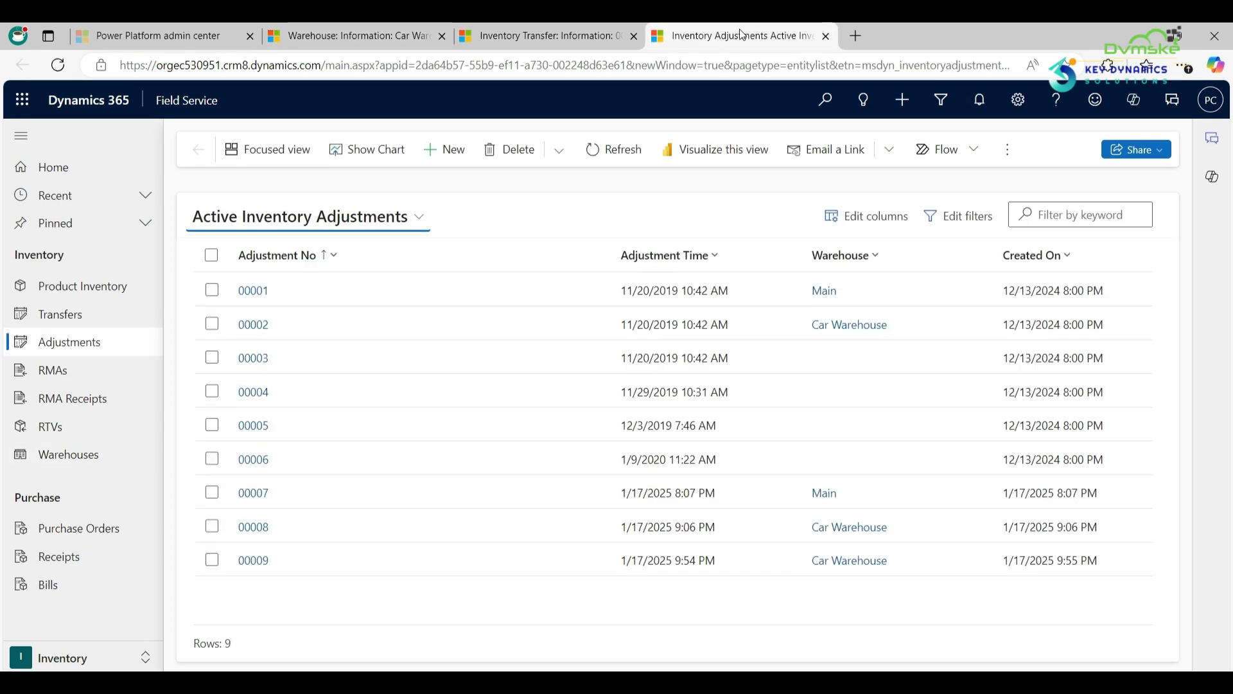
- Start a new inventory adjustment and check Car Warehouse's Café Duo stock row
left_click(445, 150)
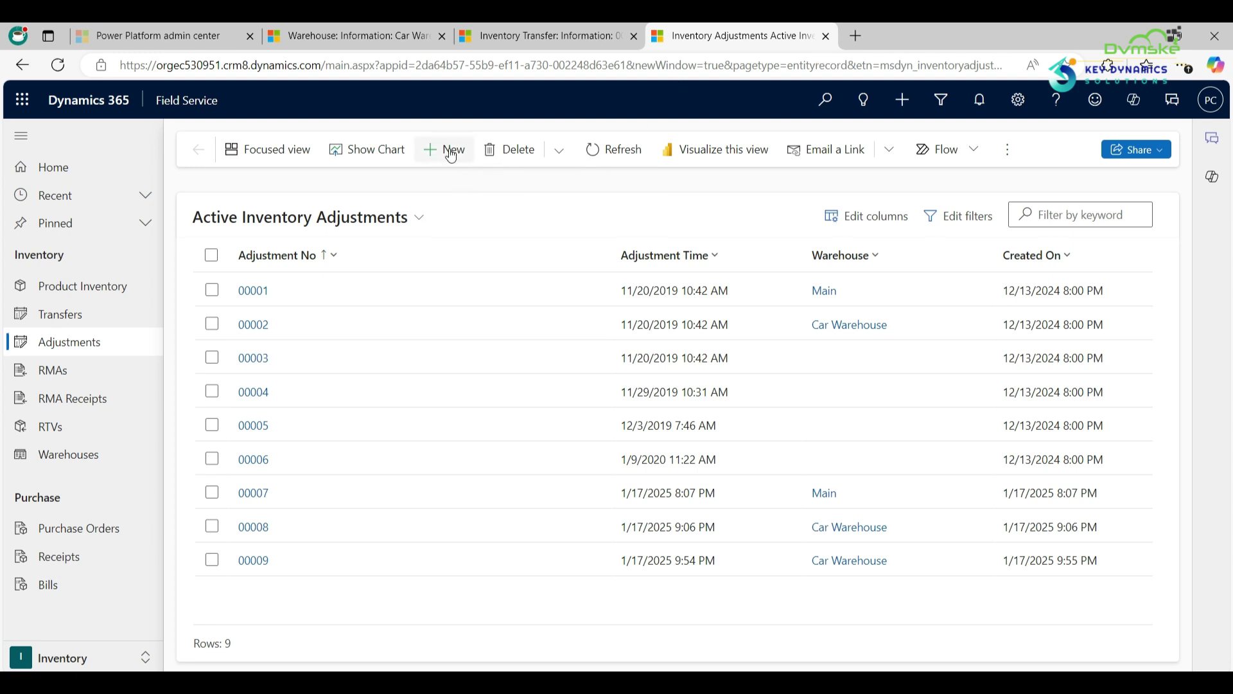
left_click(360, 32)
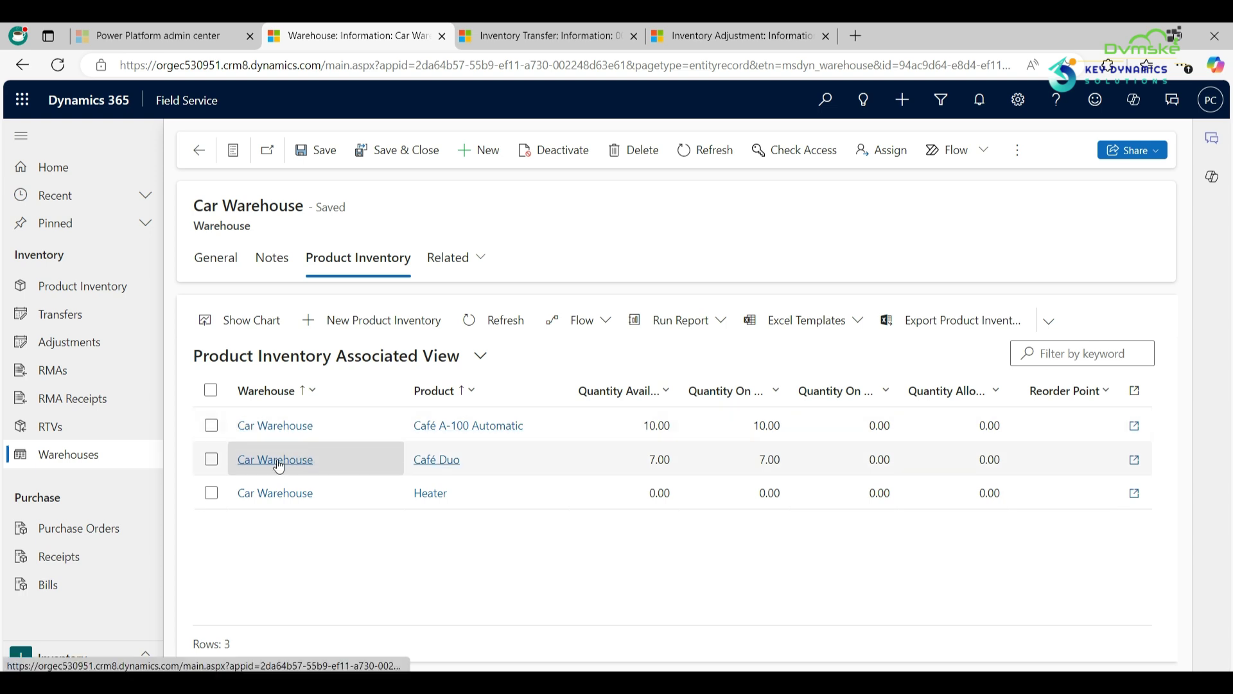
left_click(204, 468)
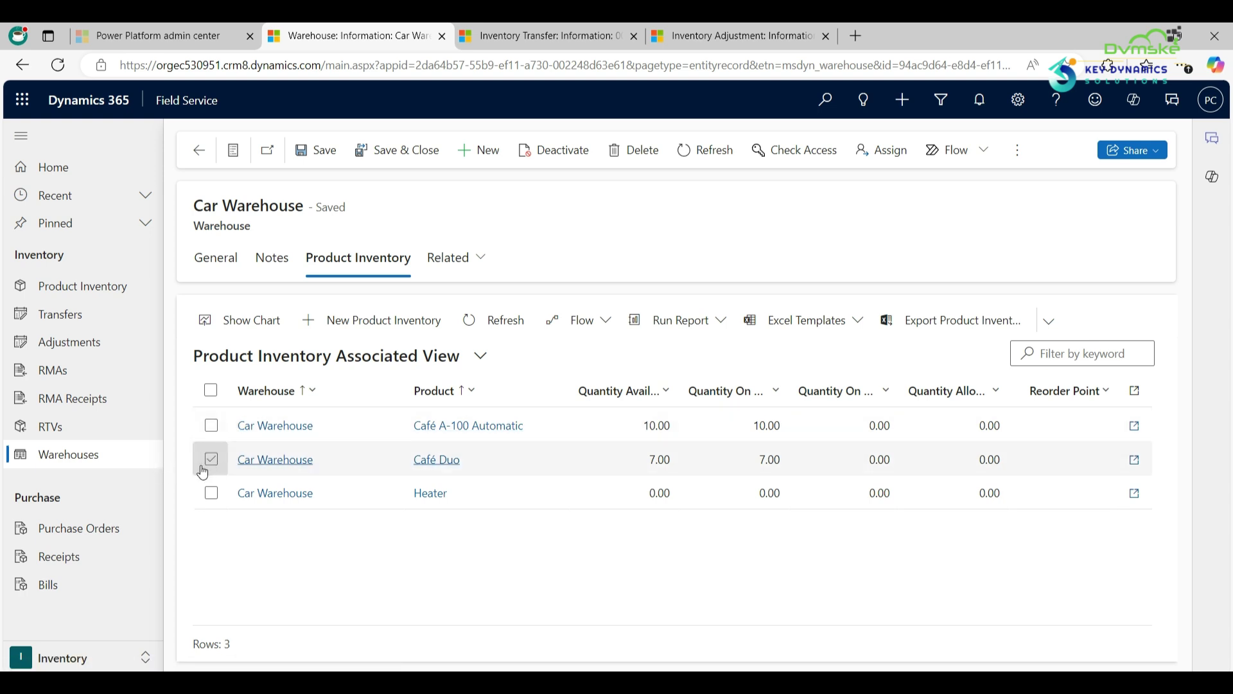
left_click(203, 470)
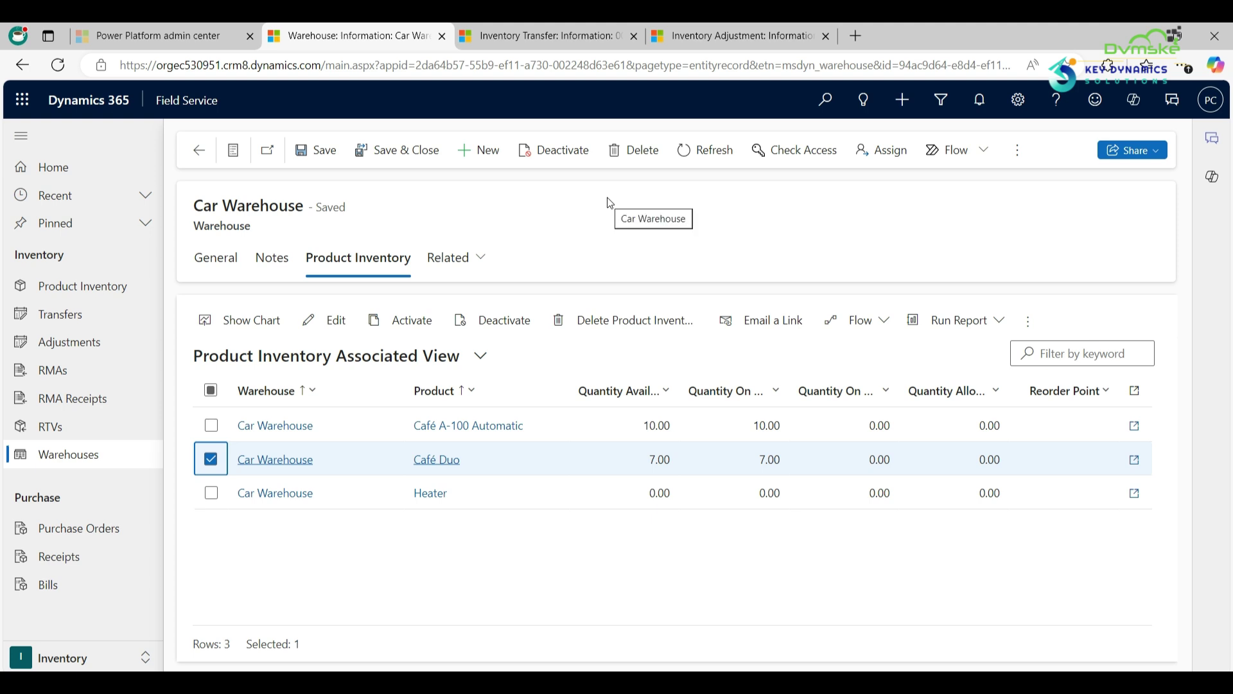
left_click(705, 28)
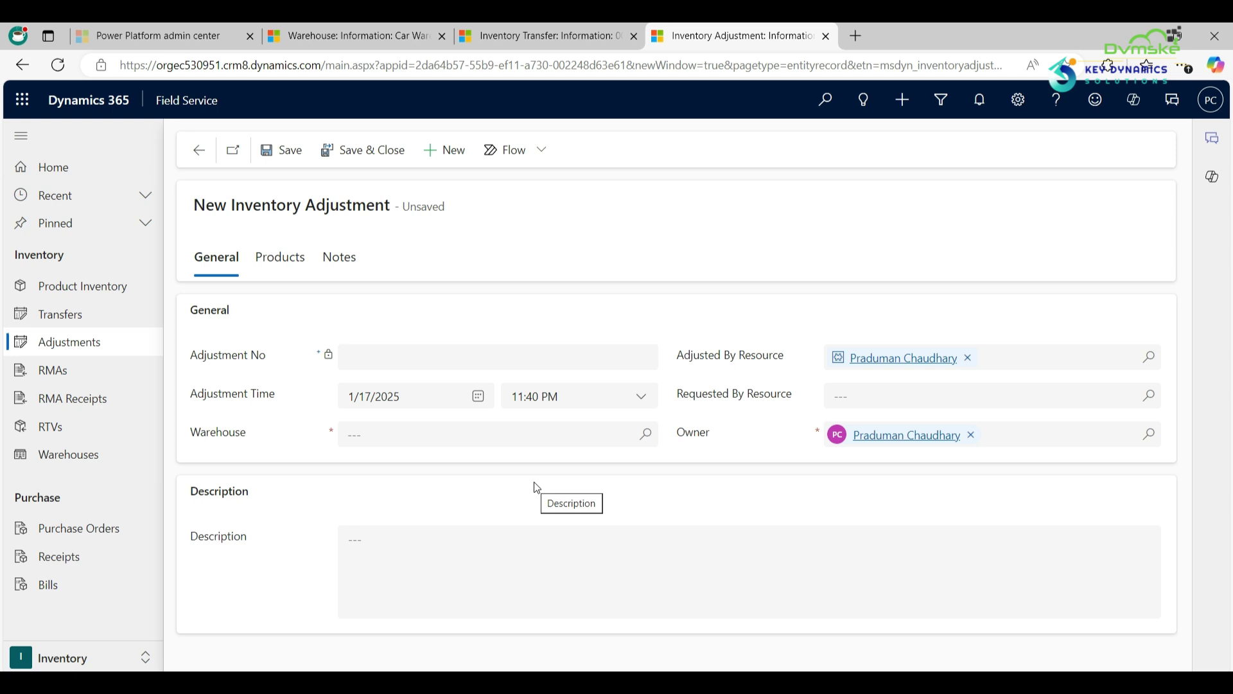
- Set the adjustment's warehouse to Car Warehouse, save it as 00010, and show its empty Products list
left_click(638, 443)
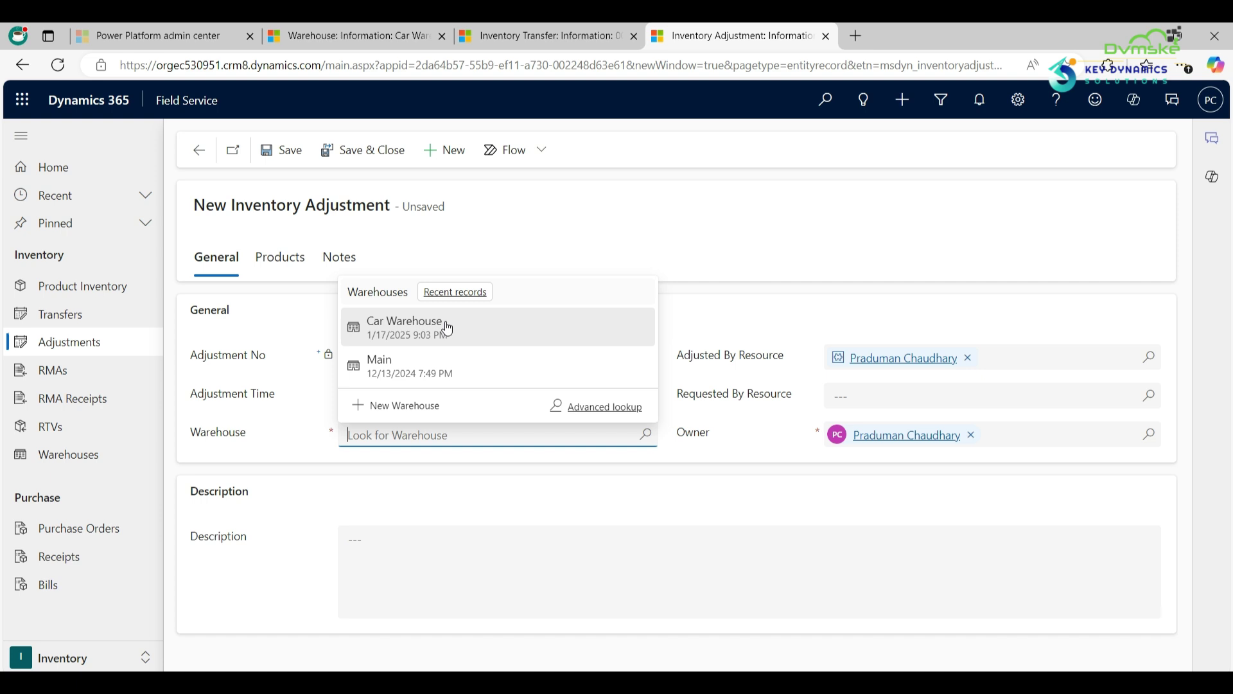
left_click(445, 322)
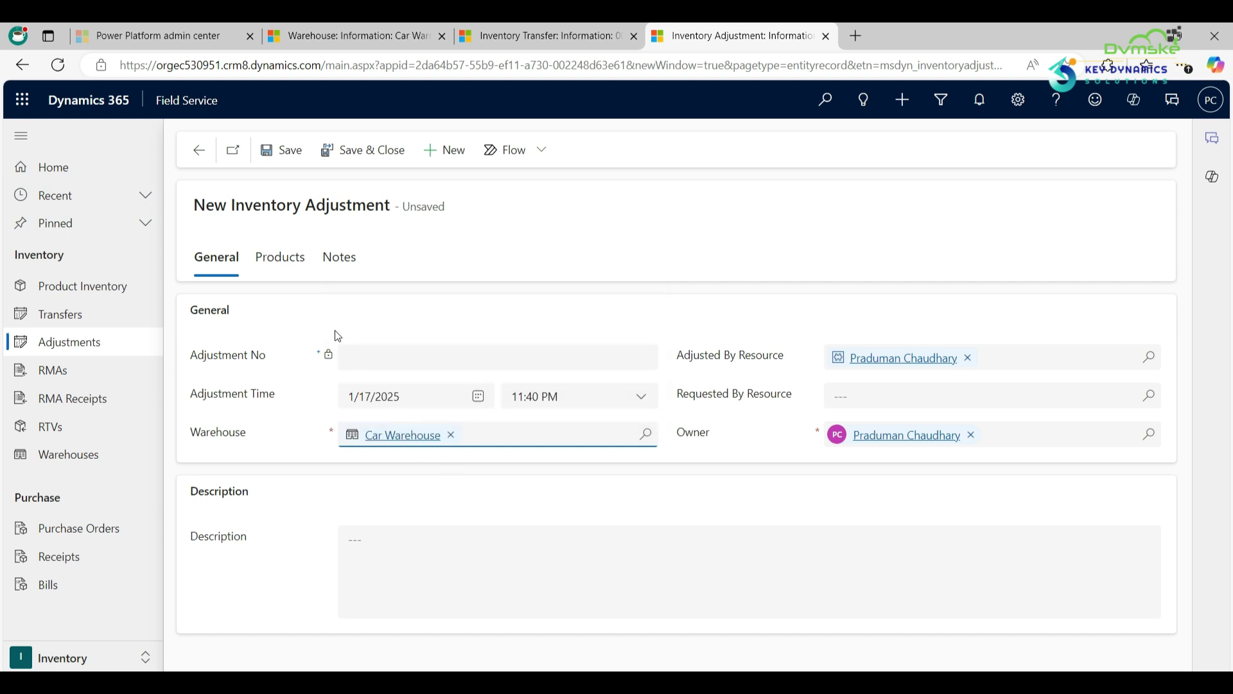
left_click(287, 149)
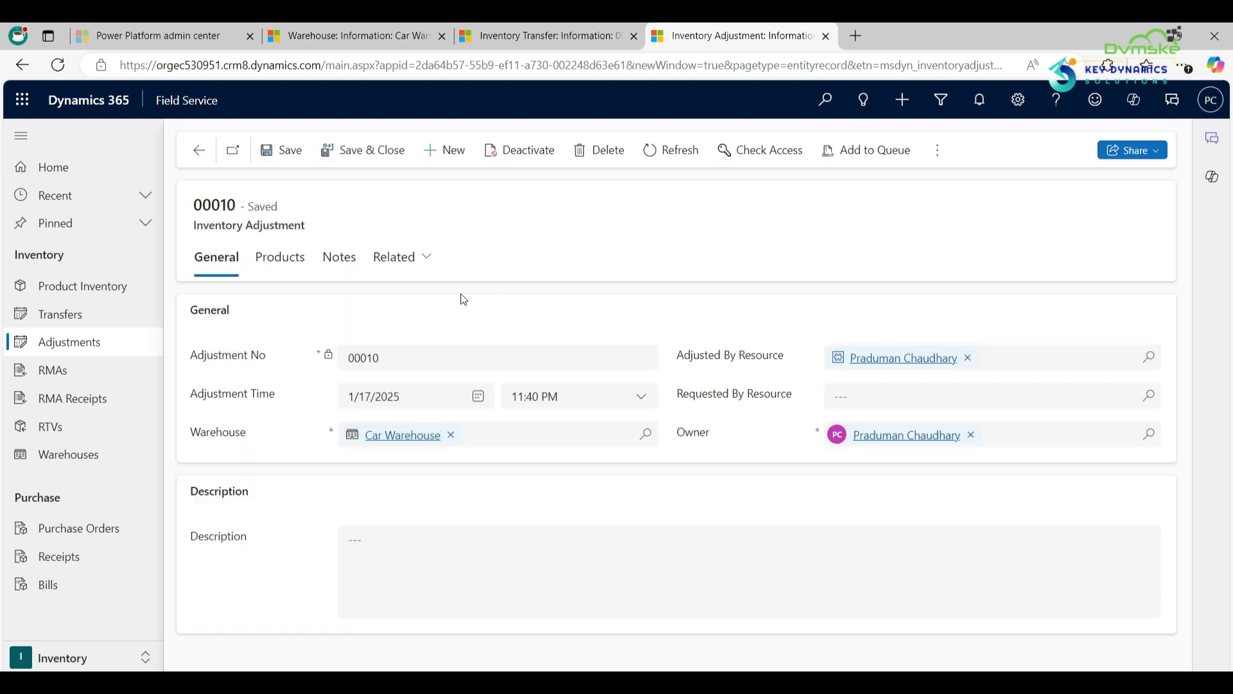
left_click(289, 269)
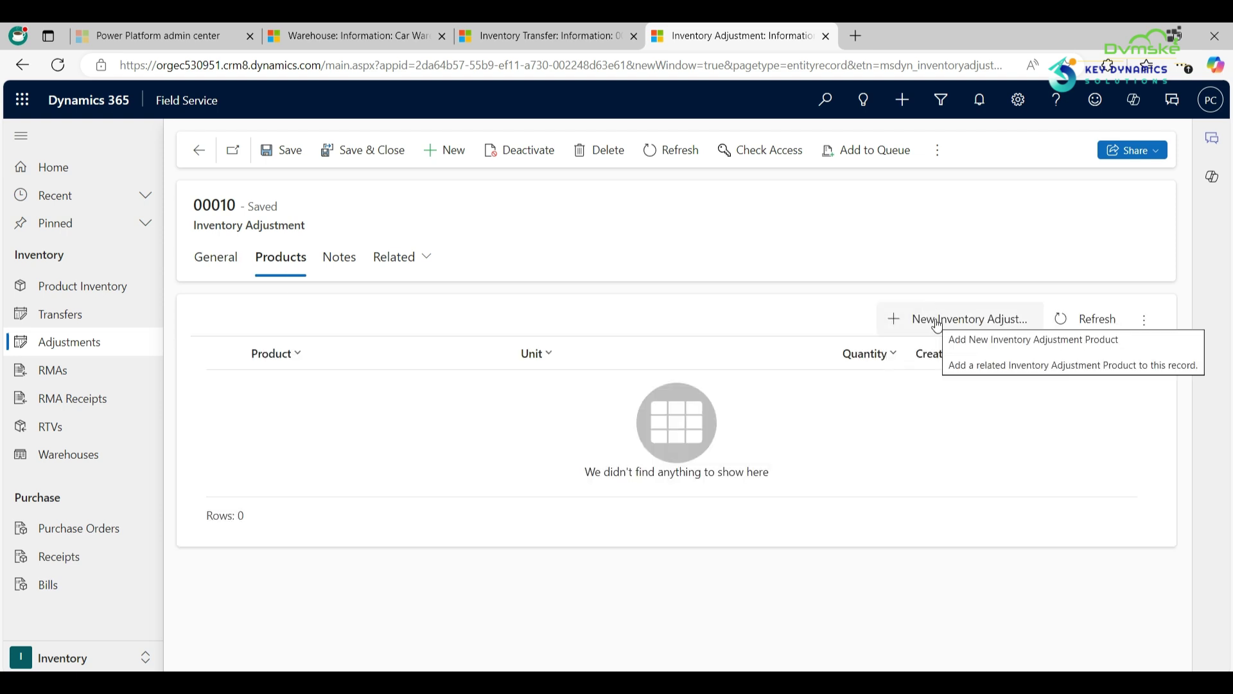
- Add Café Duo with quantity -1 to adjustment 00010, then refresh Car Warehouse to see 6
left_click(937, 325)
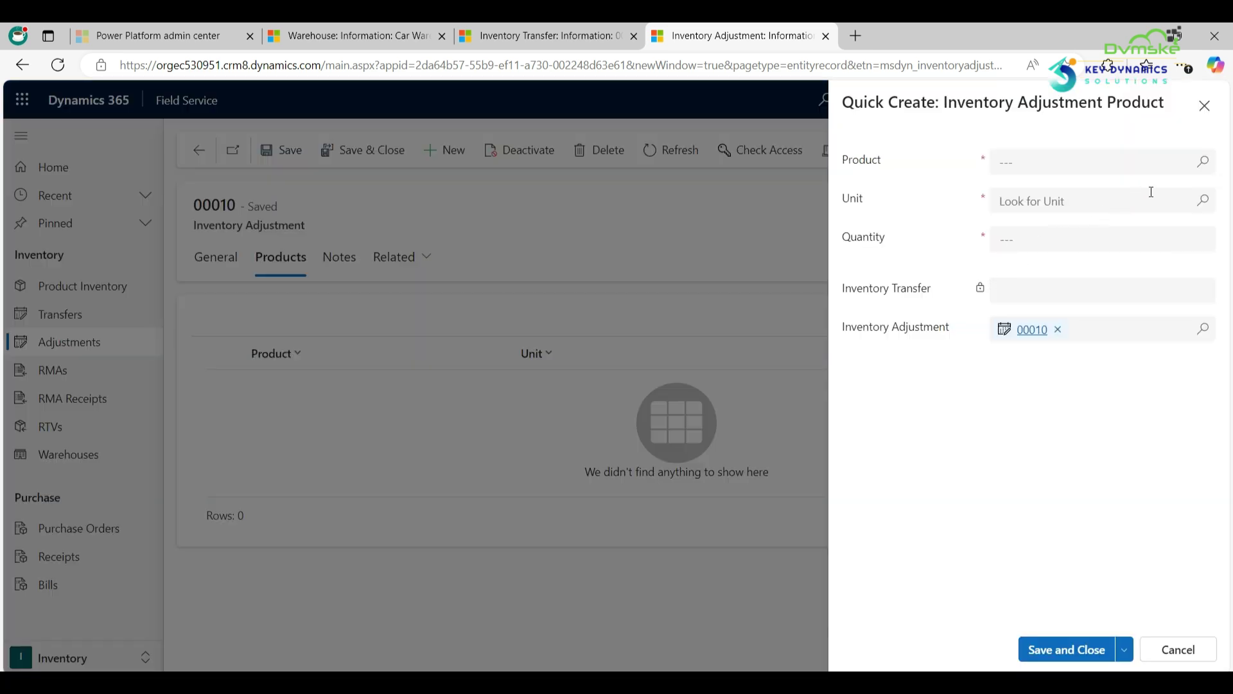
left_click(1197, 169)
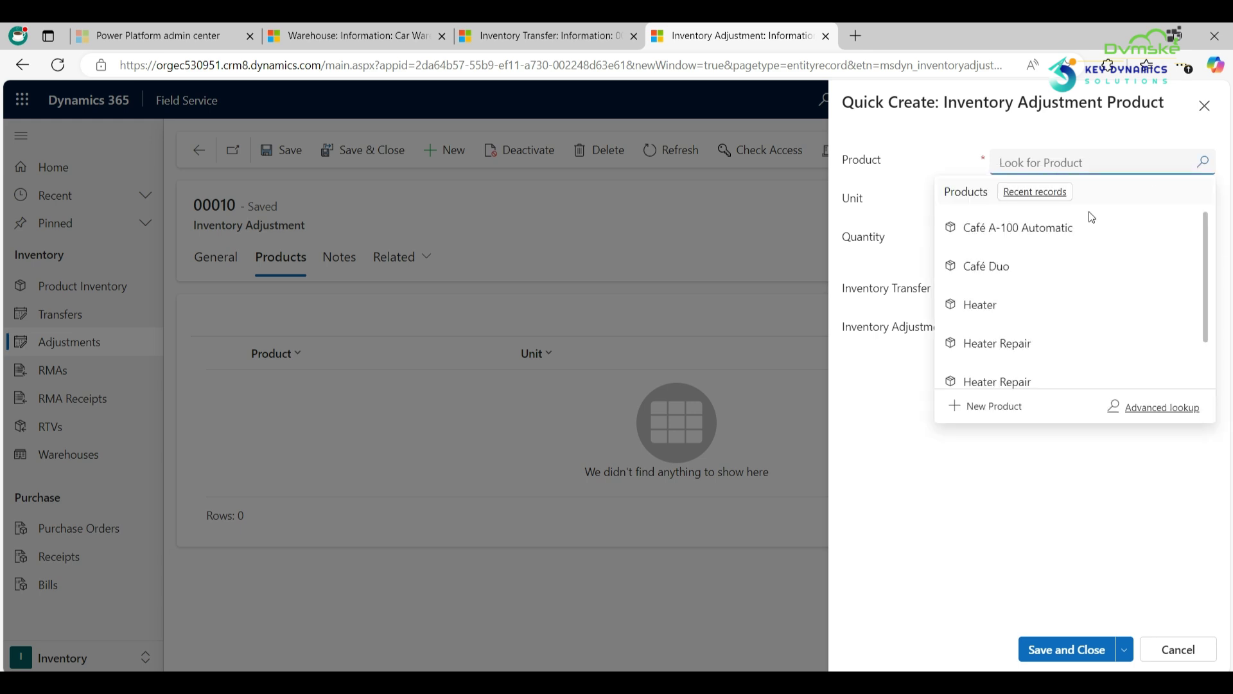
left_click(1034, 262)
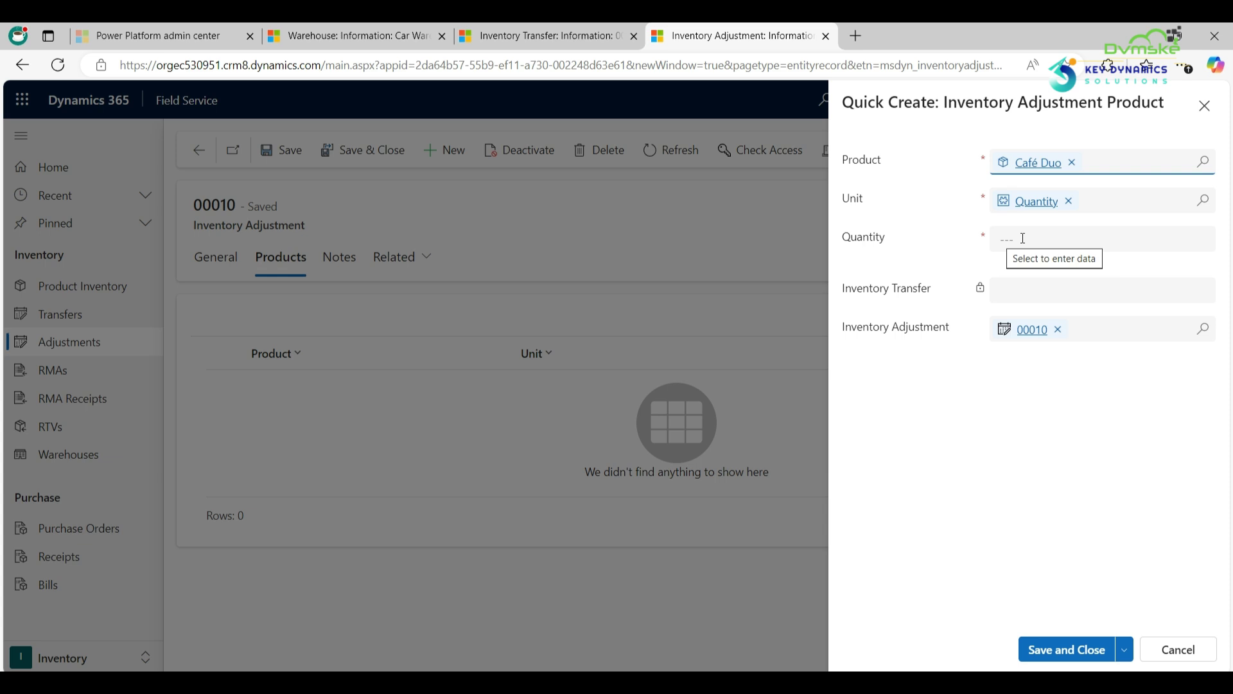
left_click(1024, 238)
type("-1")
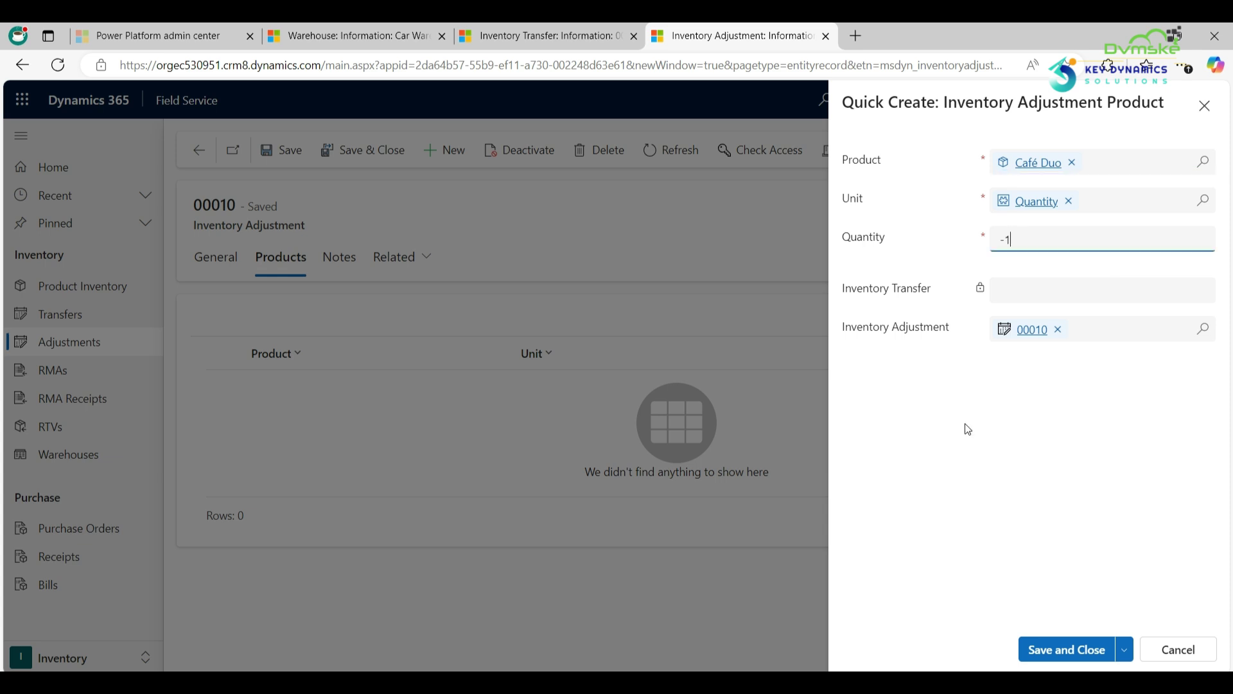
left_click(1079, 647)
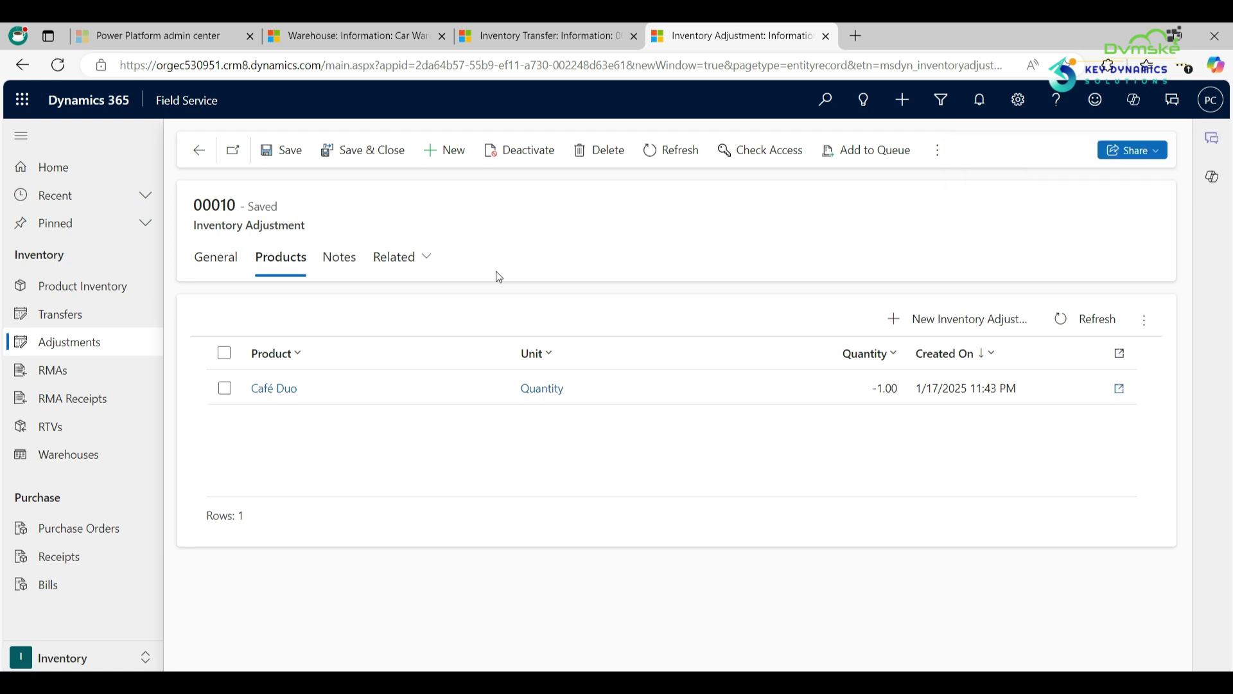
left_click(351, 40)
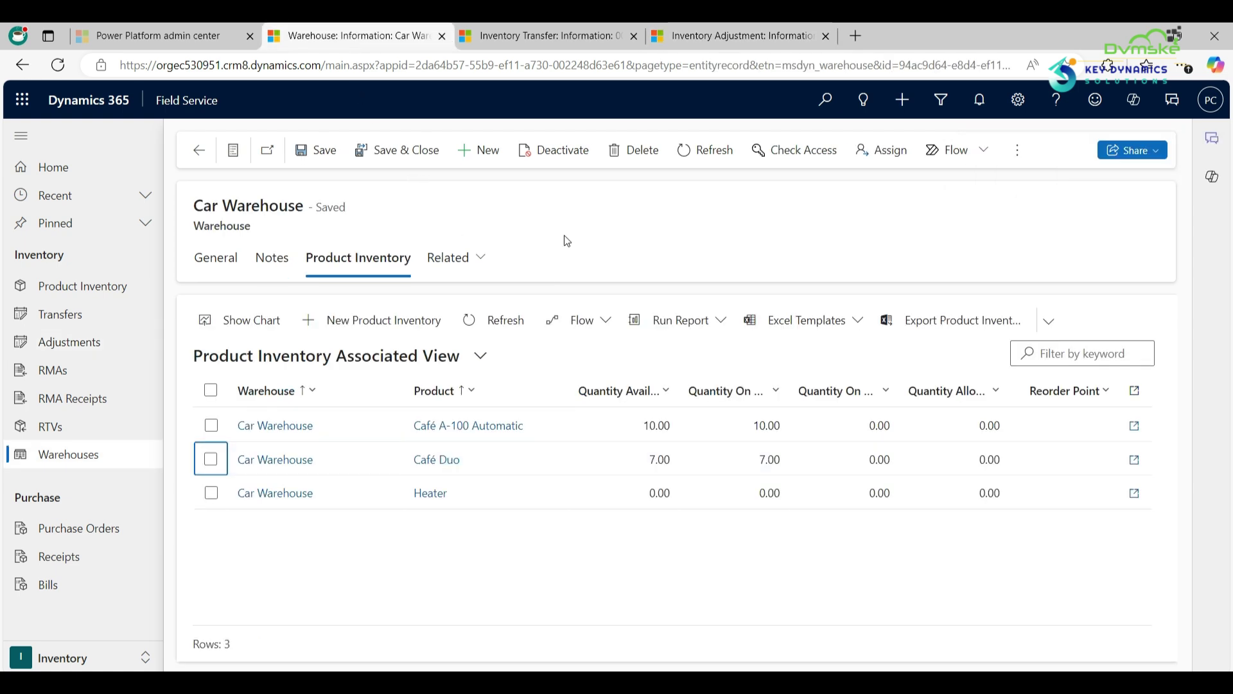
key("F5")
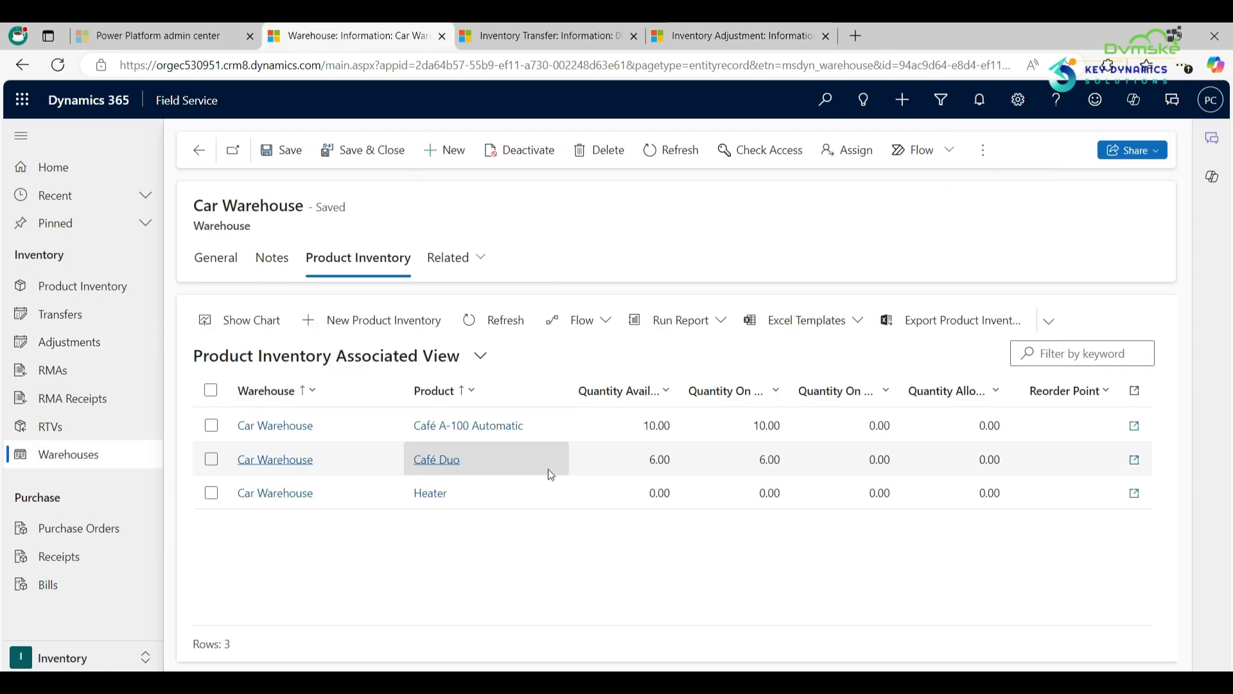